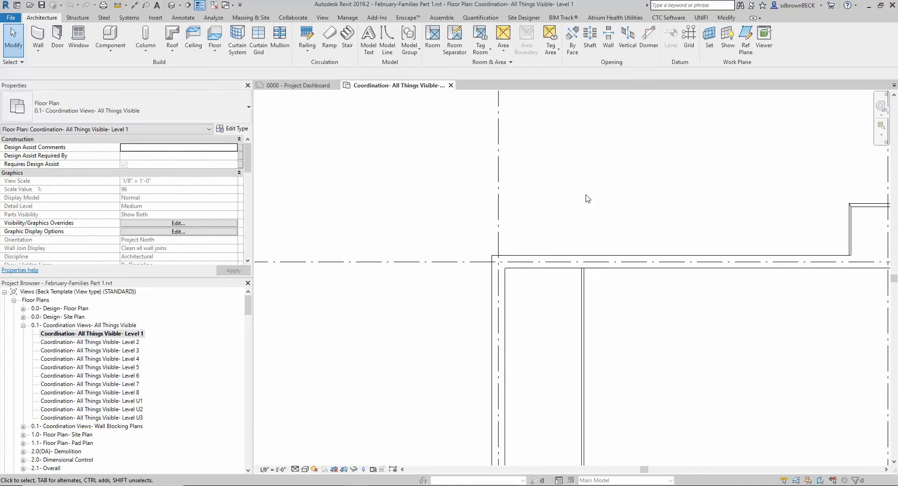
Start a wall with the curtain wall type Ext-Siding-Centria-Horizontal With L Trim and review its type properties
key(w)
key(a)
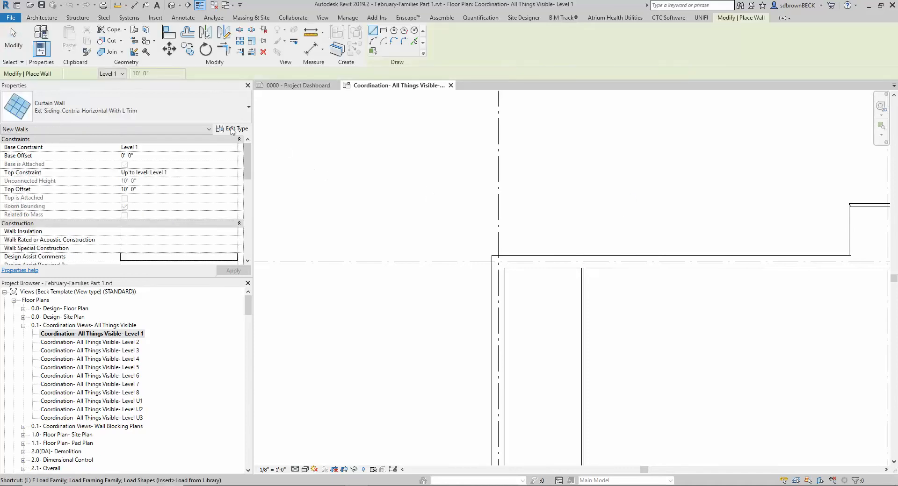
click(231, 123)
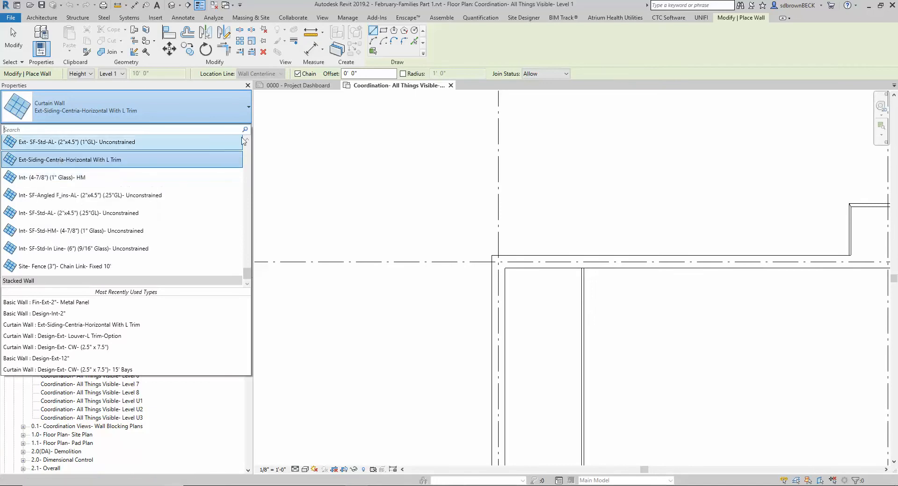
click(242, 118)
click(232, 130)
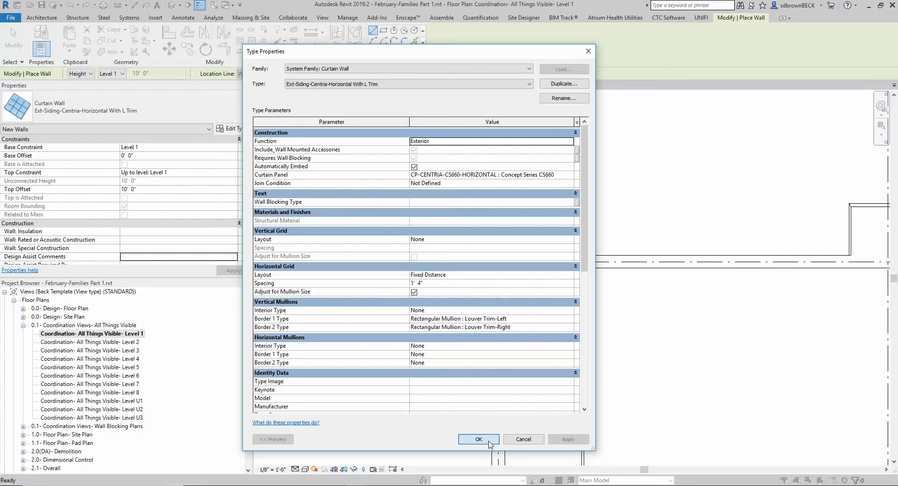
click(489, 442)
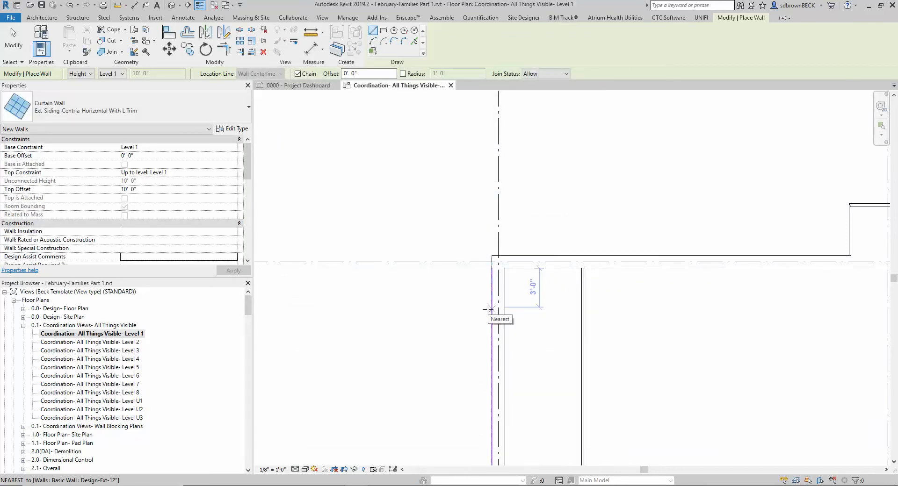
Draw a 3'-6" vertical curtain wall segment along the outer face of the Design-Ext-12" wall, just below the corner
click(492, 326)
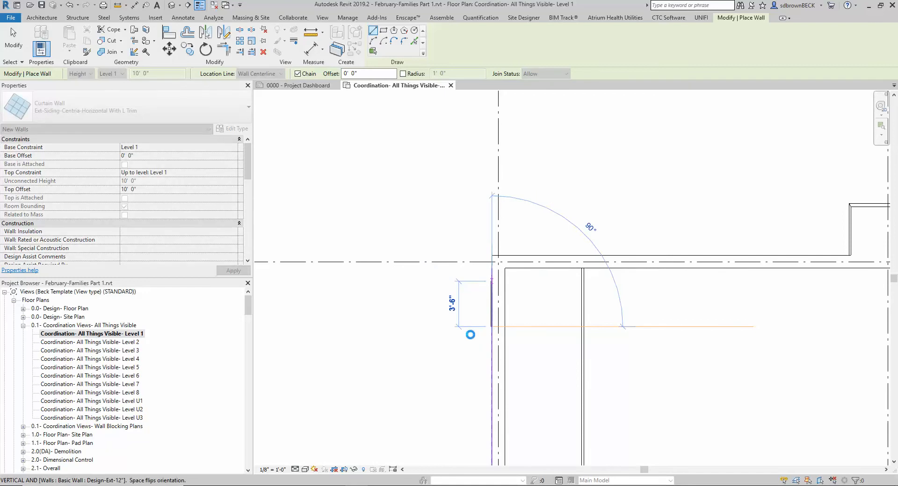
scroll(470, 333, up, 3)
scroll(472, 330, up, 3)
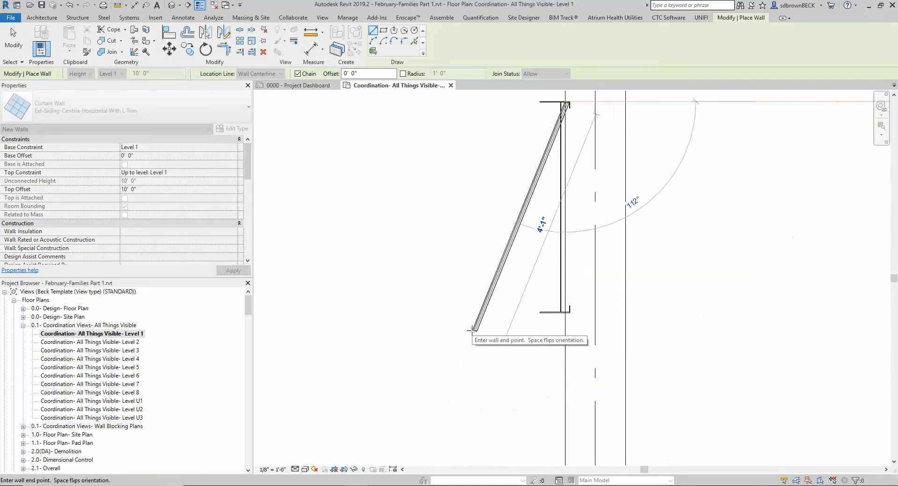
key(Escape)
key(Escape)
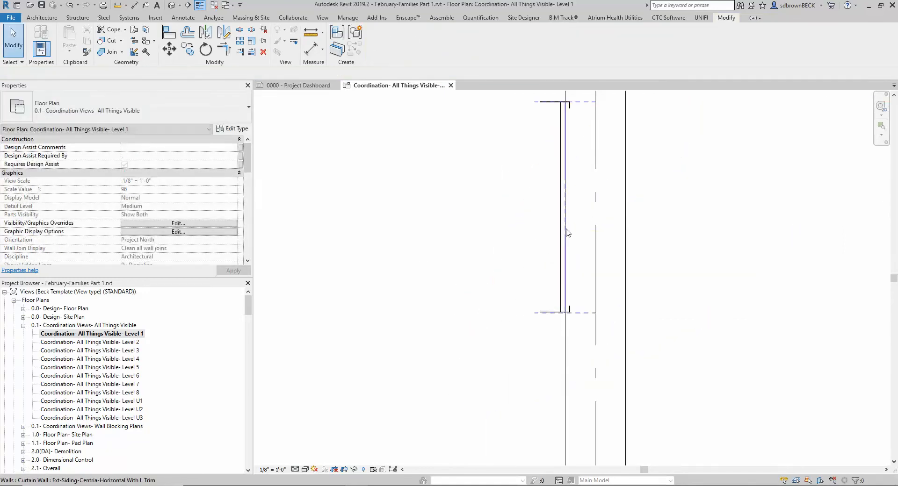
Examine the placed curtain wall and the type properties of the L-shaped trim mullion at its lower end
click(567, 222)
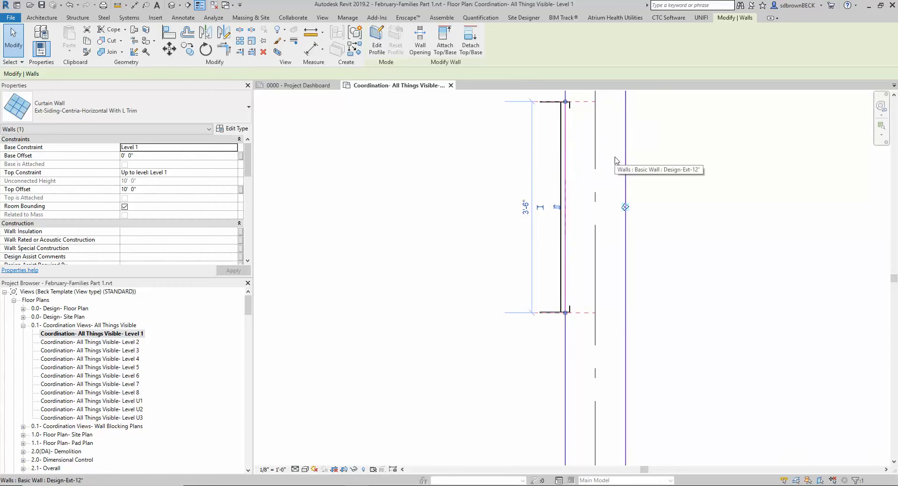
click(486, 194)
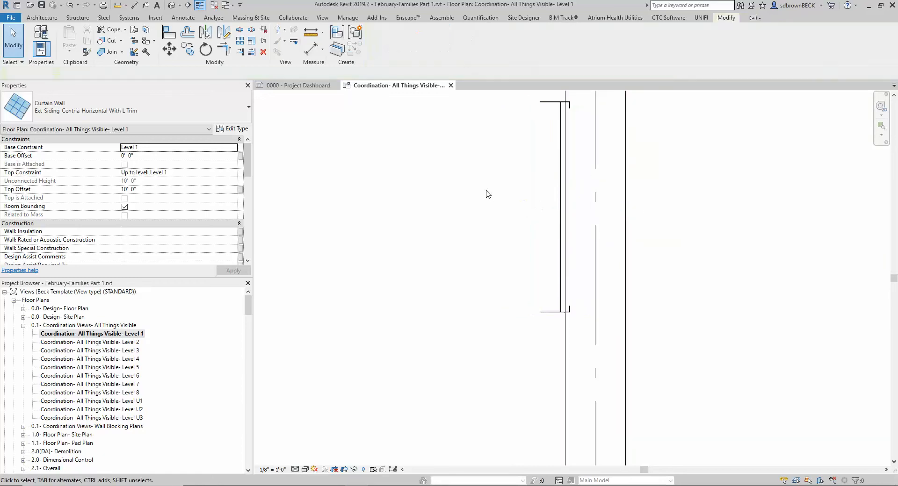
click(562, 188)
scroll(550, 302, up, 3)
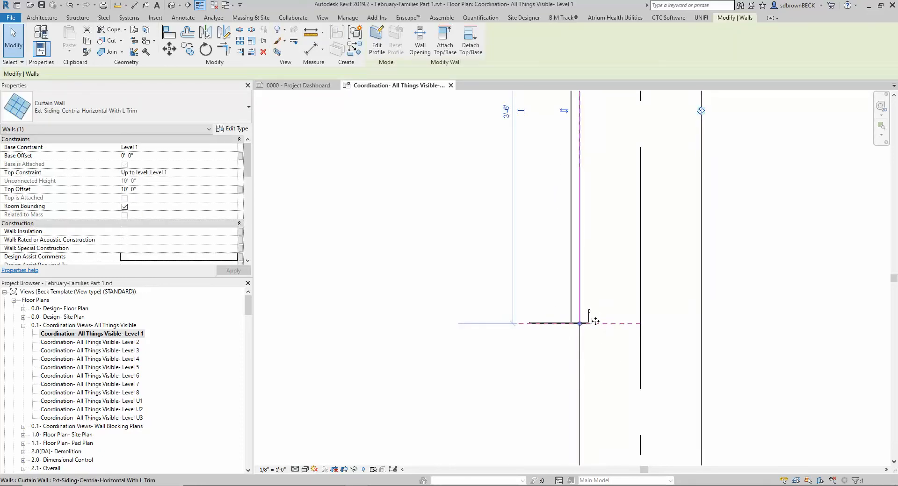
scroll(595, 323, up, 2)
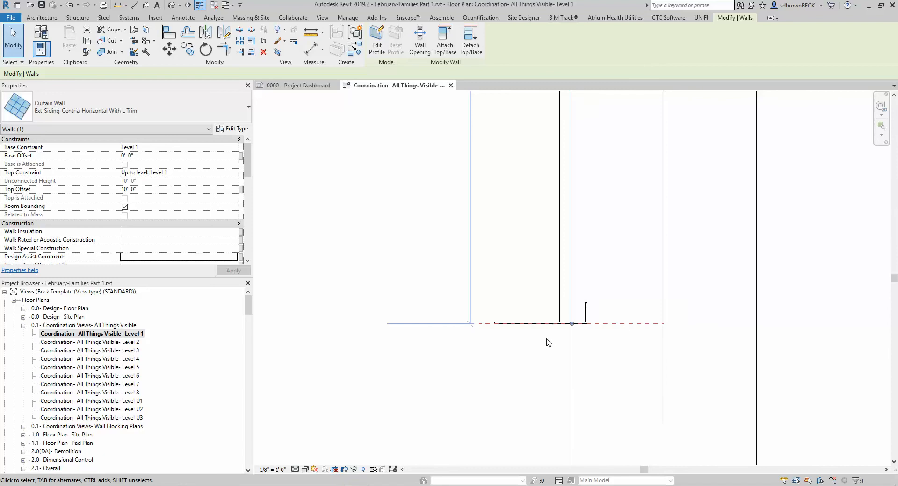
click(524, 323)
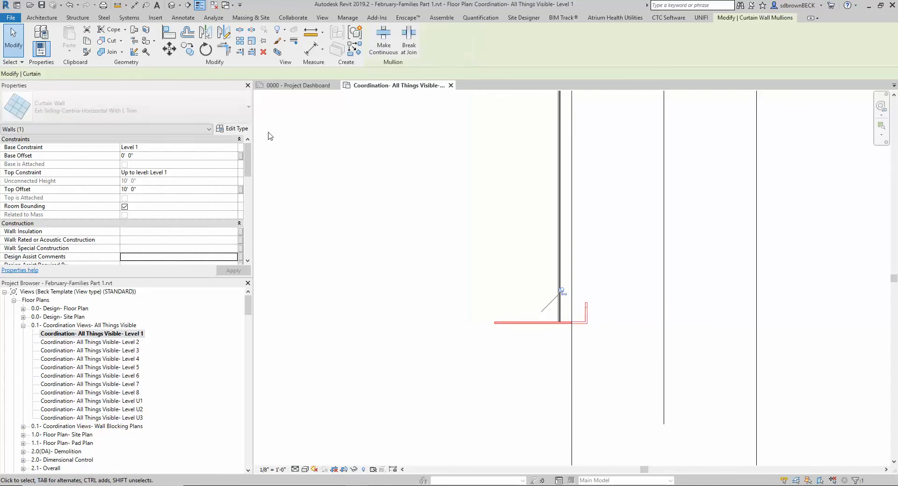
click(231, 129)
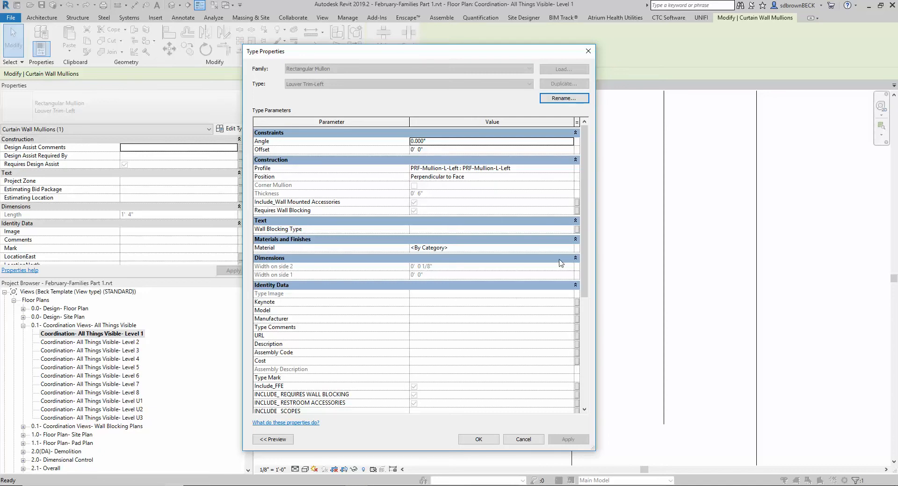
scroll(553, 337, down, 3)
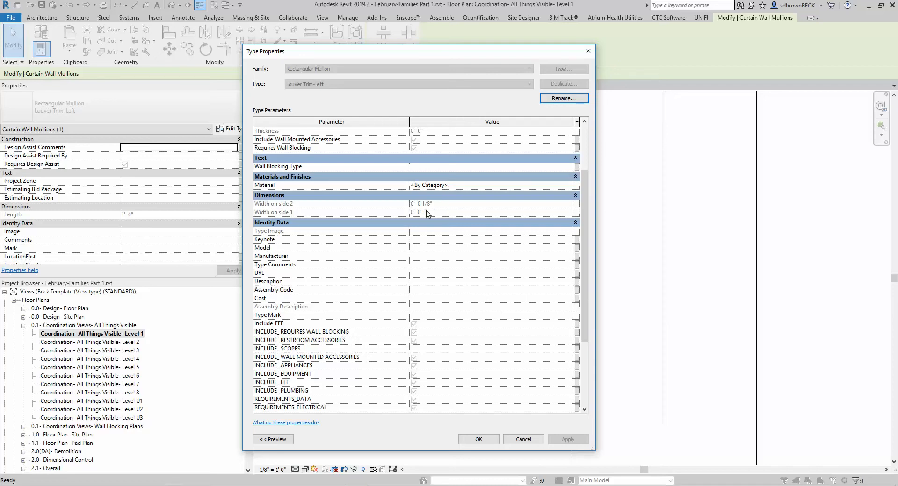
click(525, 440)
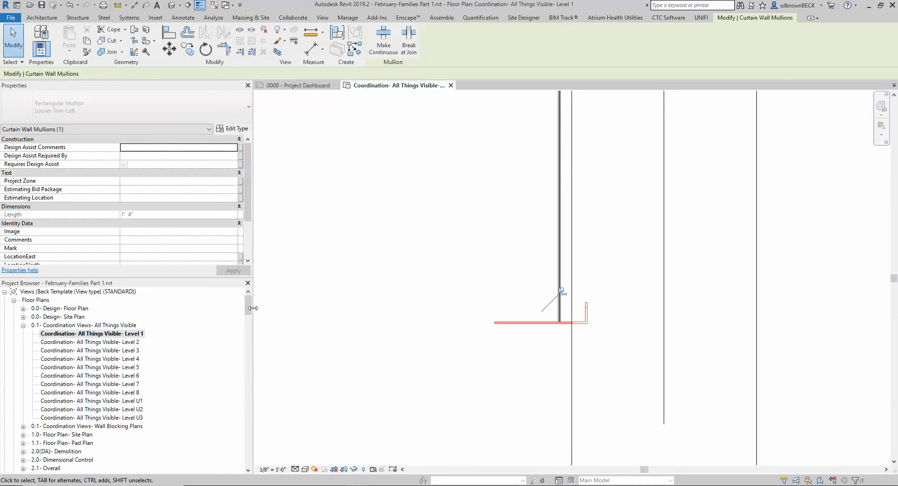
Set the depth of the PRF-Mullion-L-Left profile type to 7"
drag(248, 306, 248, 421)
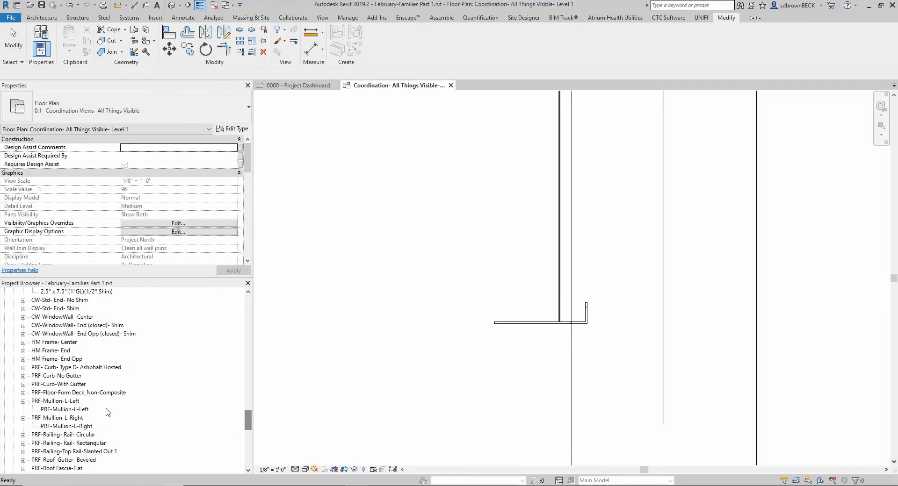
scroll(98, 405, down, 1)
click(76, 385)
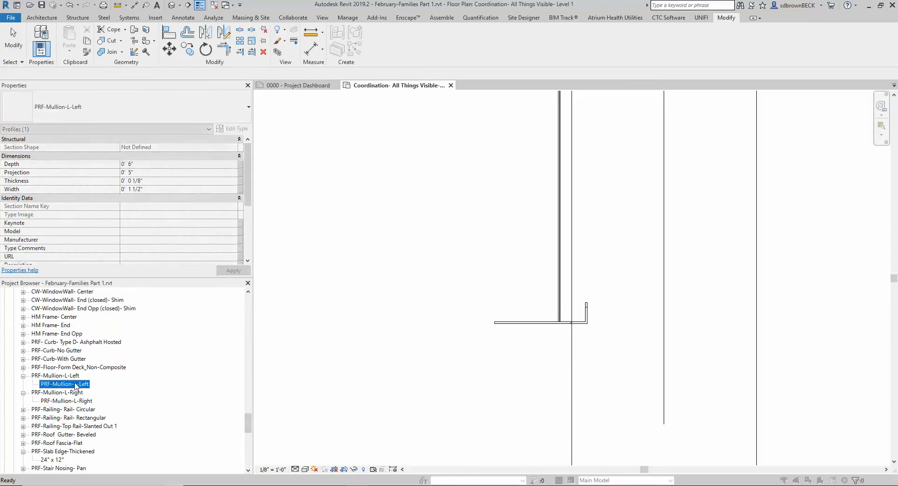
double_click(76, 385)
drag(424, 59, 308, 59)
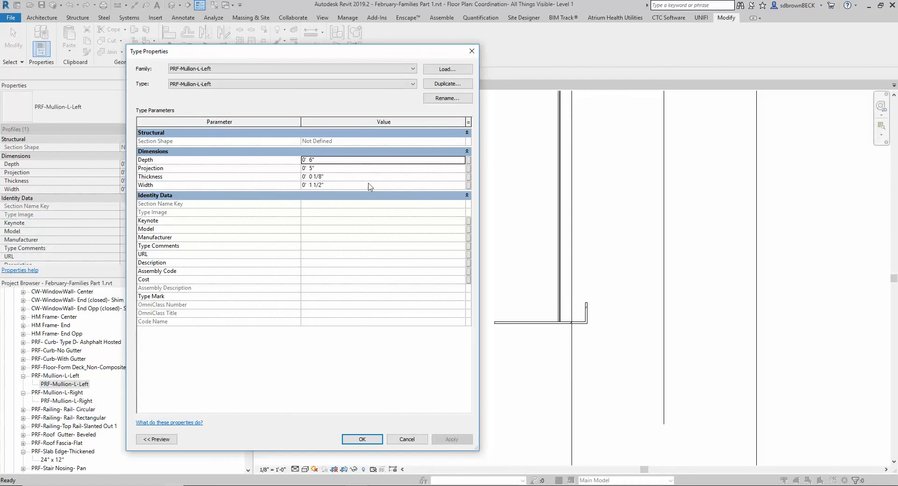
click(339, 176)
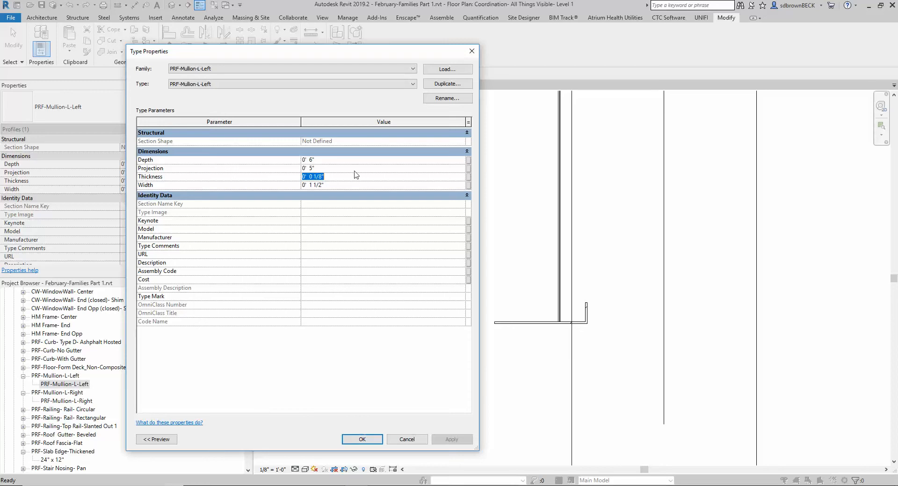
click(340, 159)
text(7")
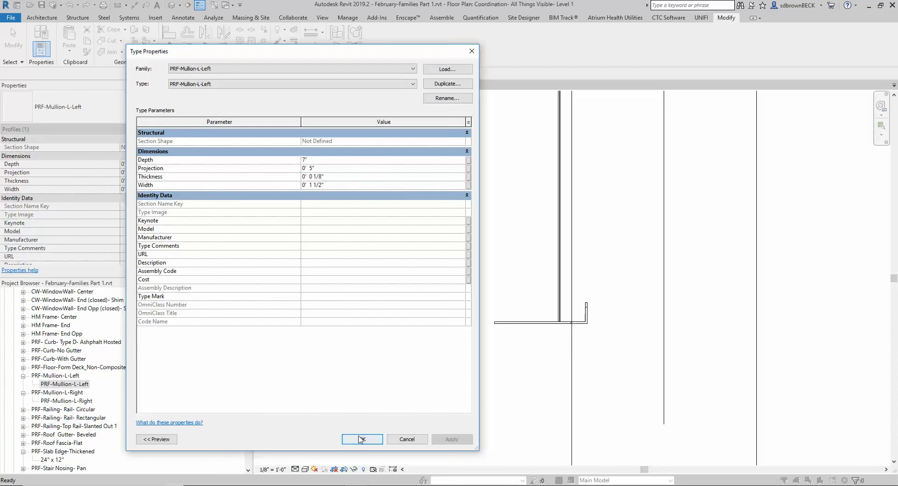
click(361, 439)
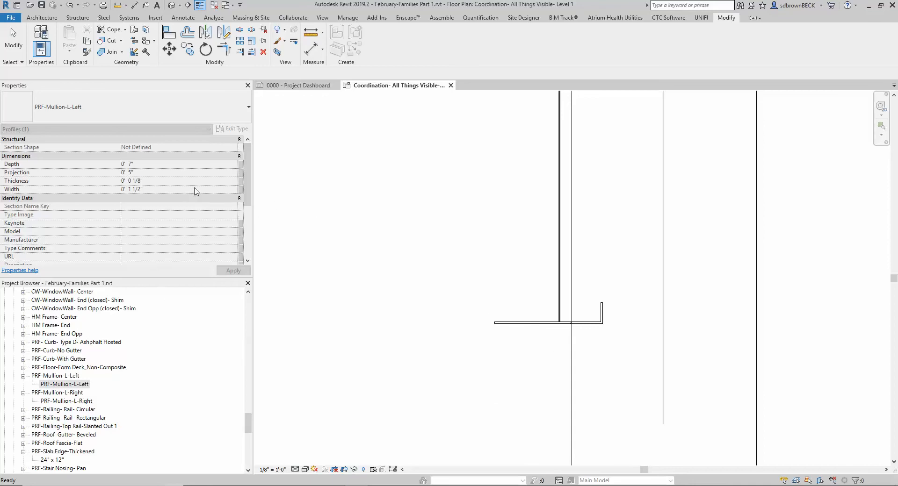
Set the projection of the PRF-Mullion-L-Left profile type to 6"
double_click(66, 384)
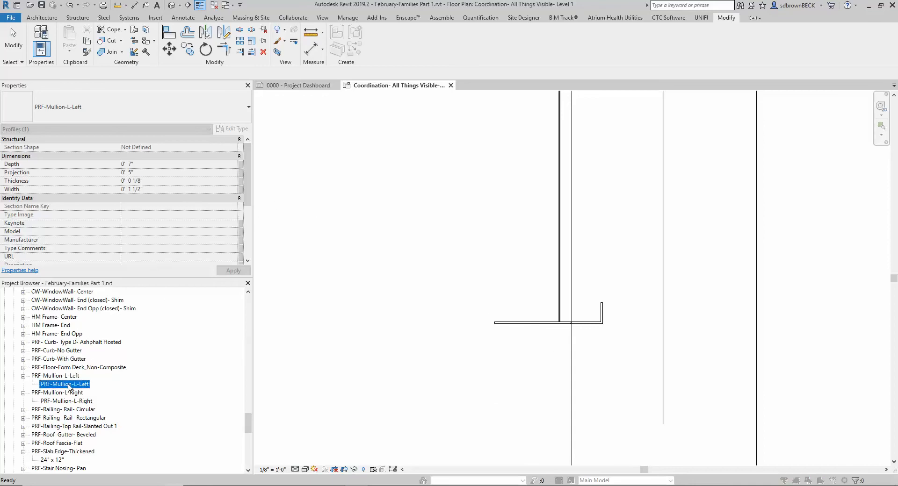
click(351, 170)
double_click(351, 170)
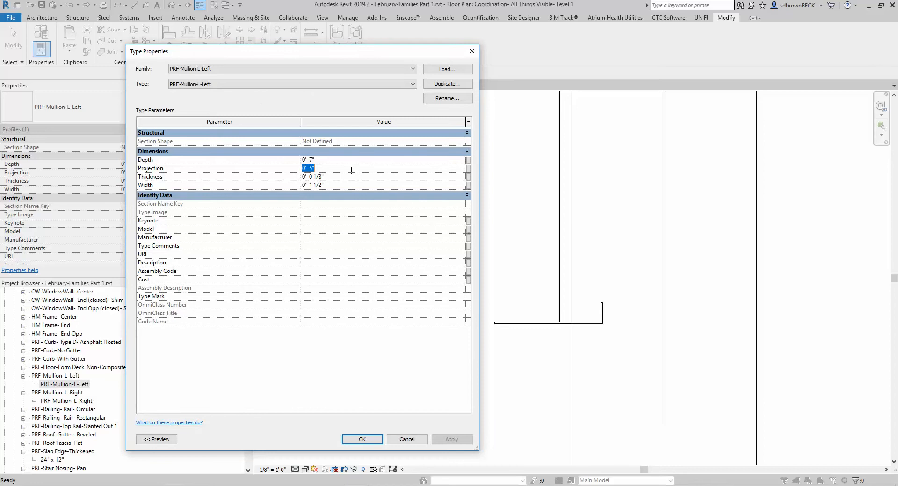
text(6)
click(371, 442)
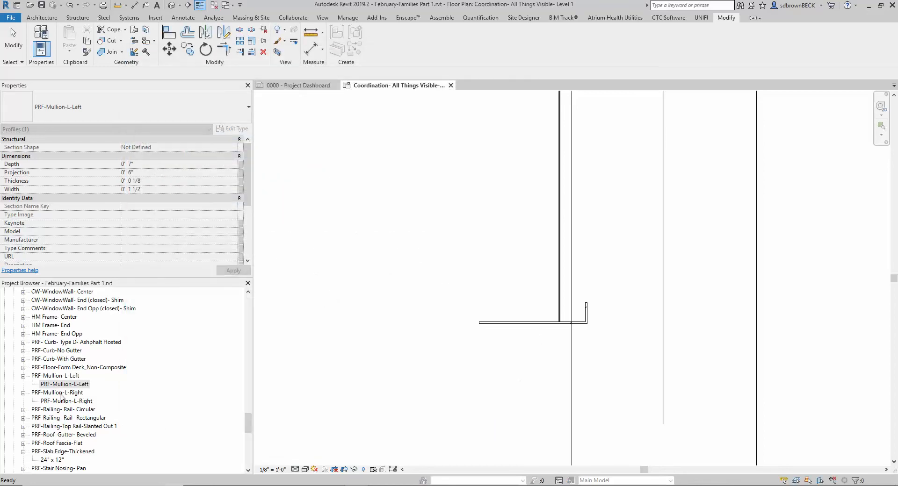
Set the PRF-Mullion-L-Right profile type's depth to 7" and projection to 6"
double_click(66, 401)
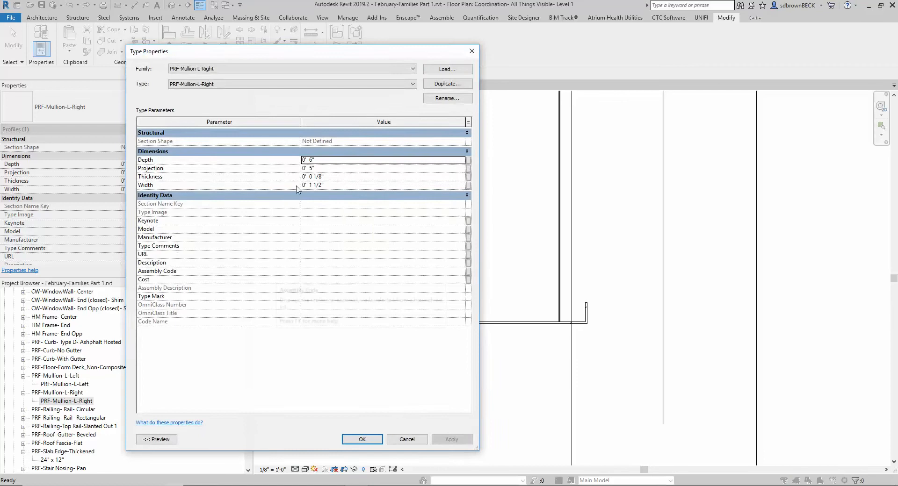
click(328, 161)
text(7)
click(331, 167)
text(6)
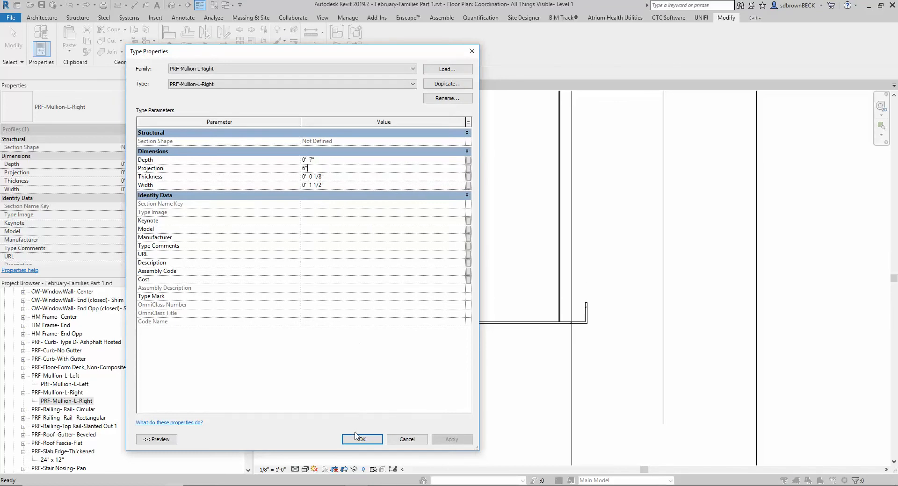
click(359, 438)
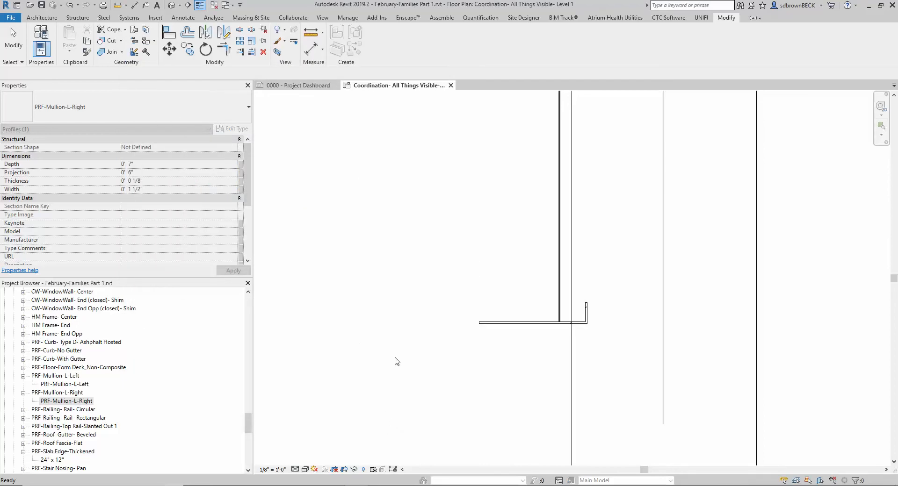
Set the thickness of the PRF-Mullion-L-Left profile type to 1/4"
double_click(86, 384)
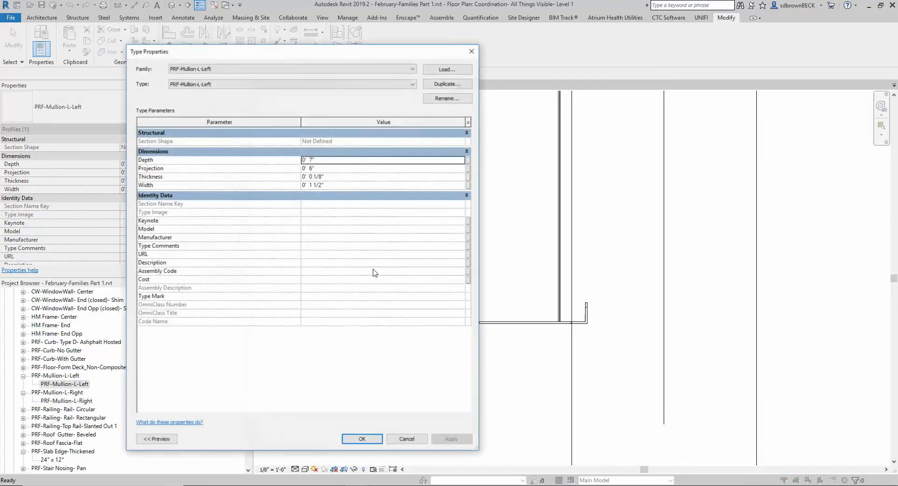
click(353, 177)
text(1)
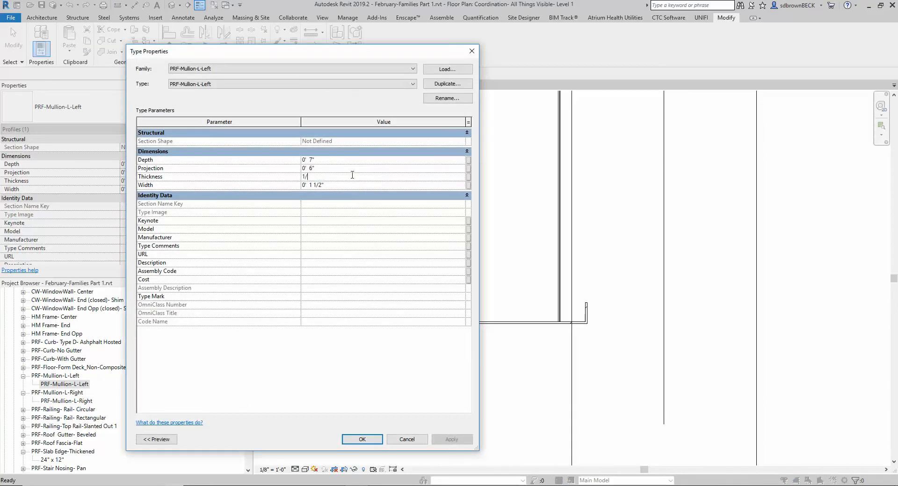
text(/4")
click(351, 438)
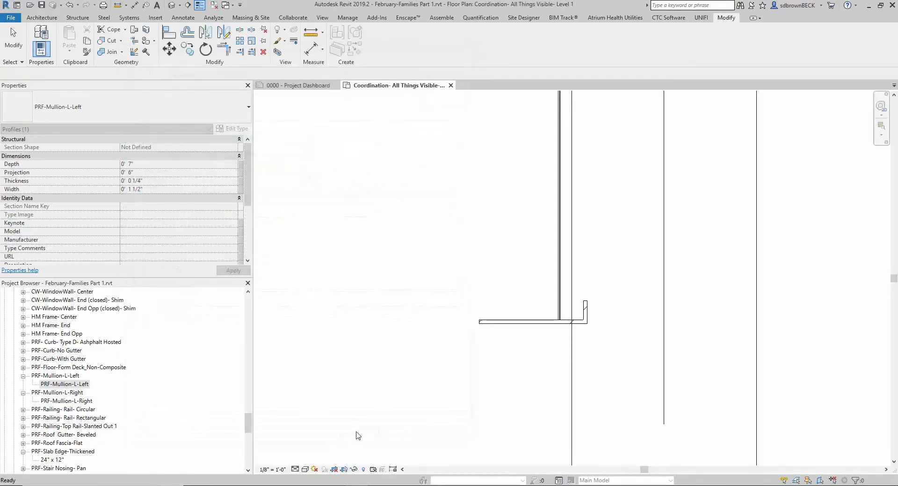
Set the PRF-Mullion-L-Right profile type's thickness to 1/4" and width to 1 1/2"
scroll(426, 324, down, 2)
middle_drag(479, 232, 372, 380)
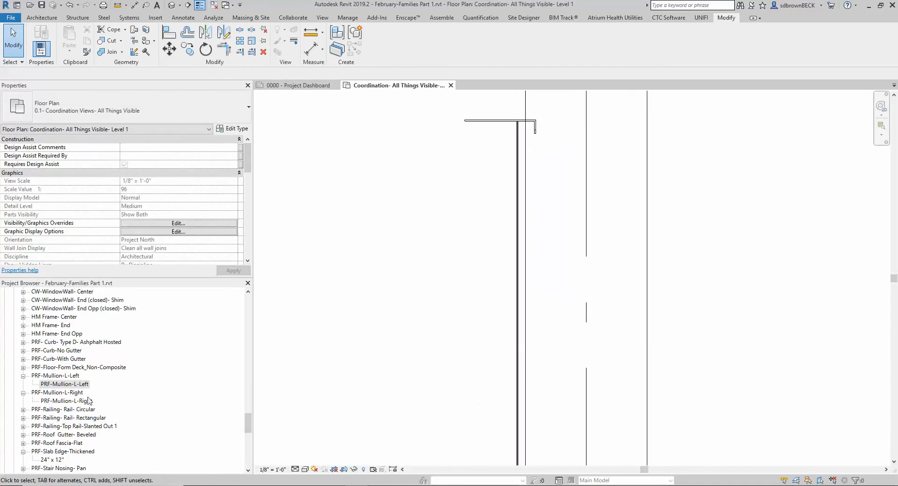
double_click(87, 401)
click(345, 185)
text(1' 0")
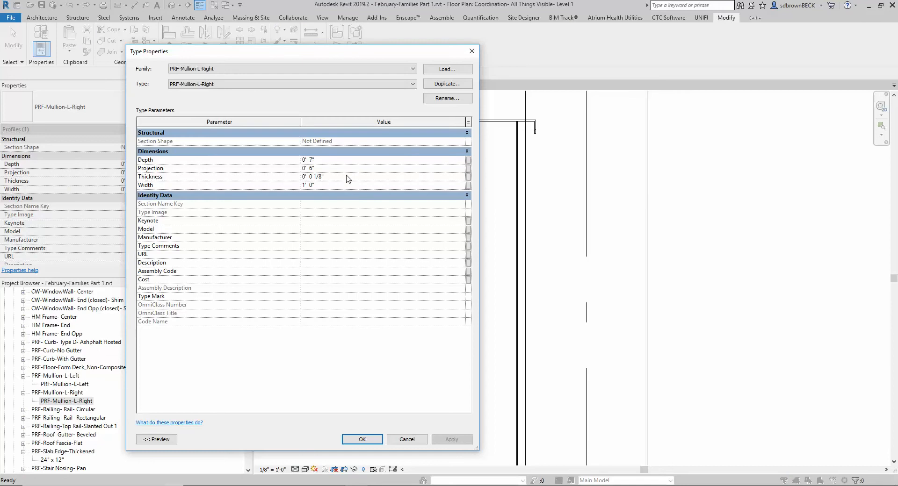
click(347, 177)
text(1/4)
click(348, 186)
text(1.5")
click(364, 438)
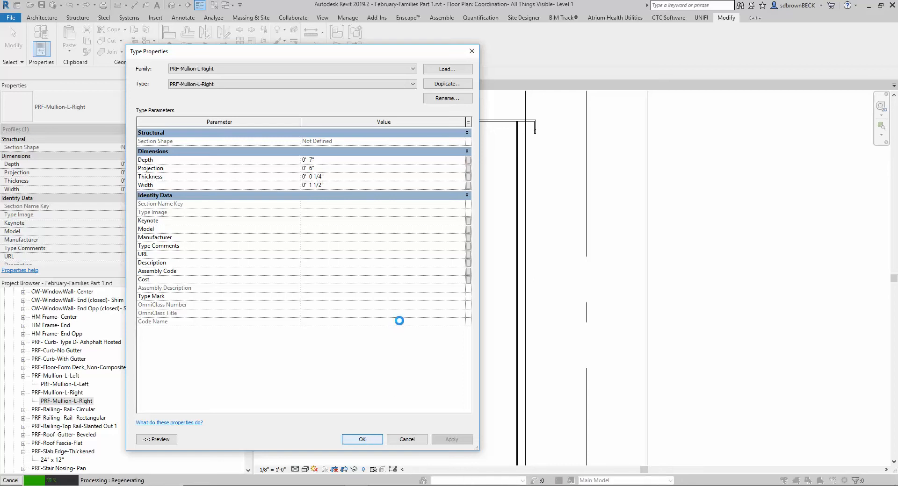
Draw a wall section horizontally through the siding curtain wall and the exterior wall, and open its section view
scroll(424, 299, up, 3)
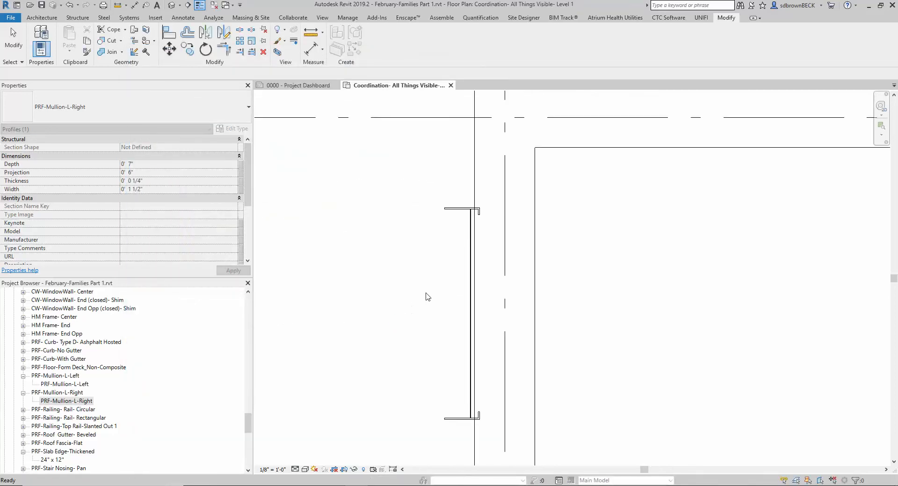
click(364, 305)
scroll(364, 305, down, 3)
key(s)
key(e)
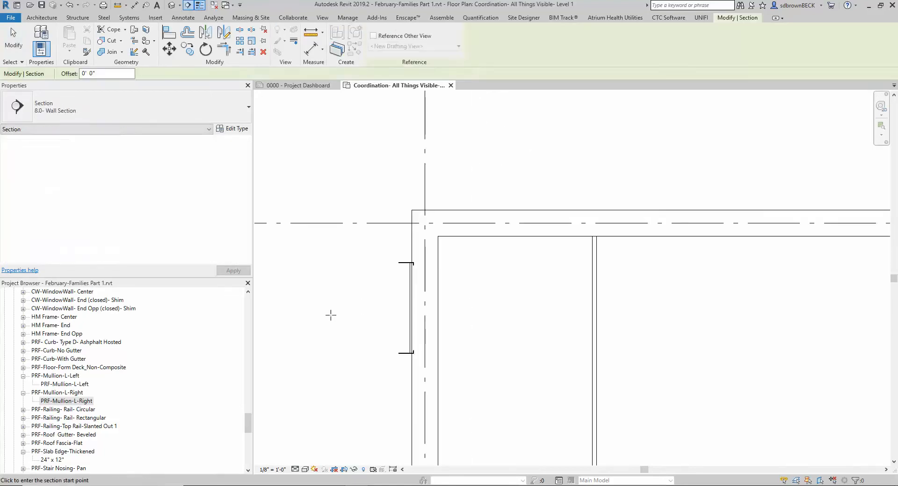
click(315, 306)
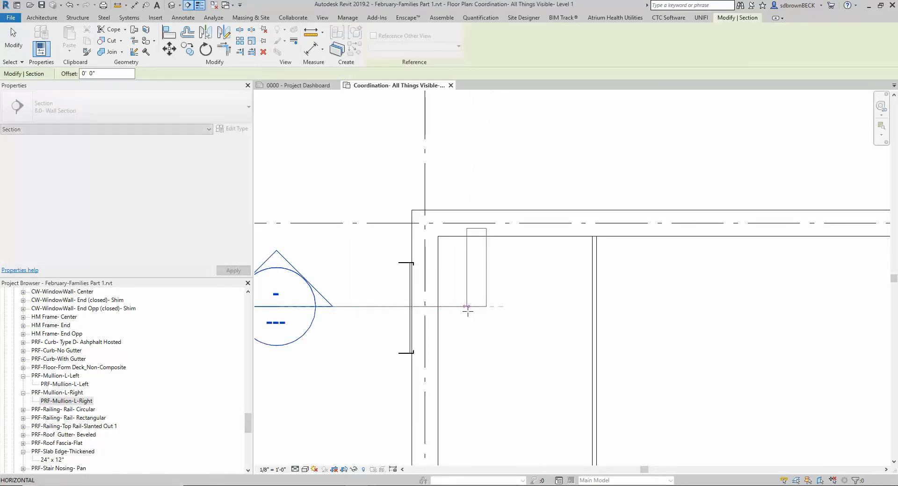
click(467, 307)
key(Escape)
key(Escape)
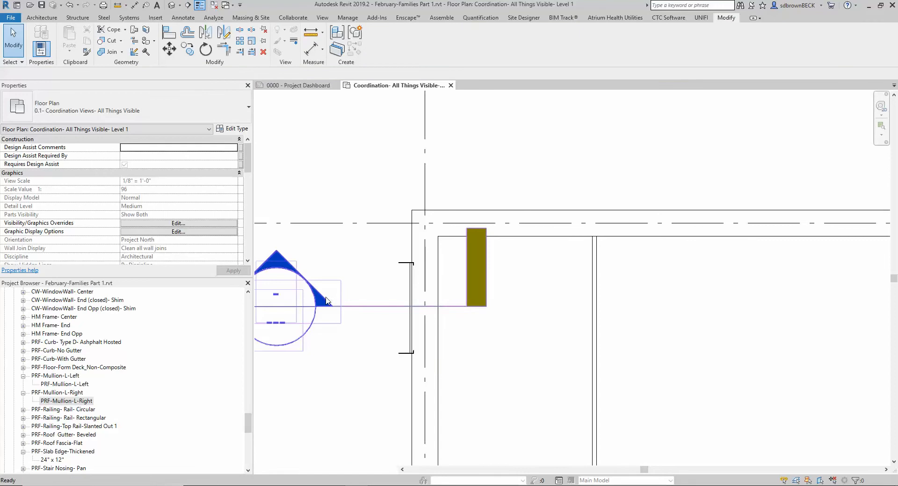
double_click(326, 300)
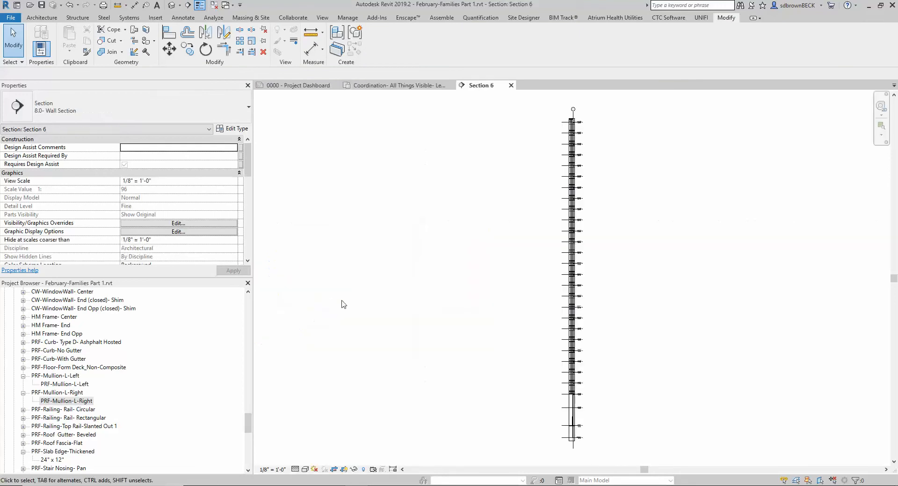
Turn off Thin Lines in the section view and inspect the siding panels up to the top of the curtain wall
scroll(580, 375, up, 6)
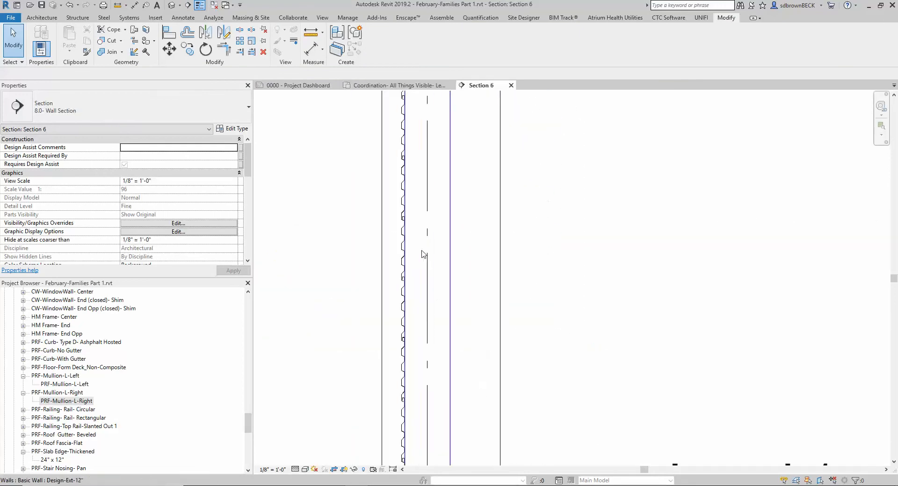
scroll(402, 409, up, 3)
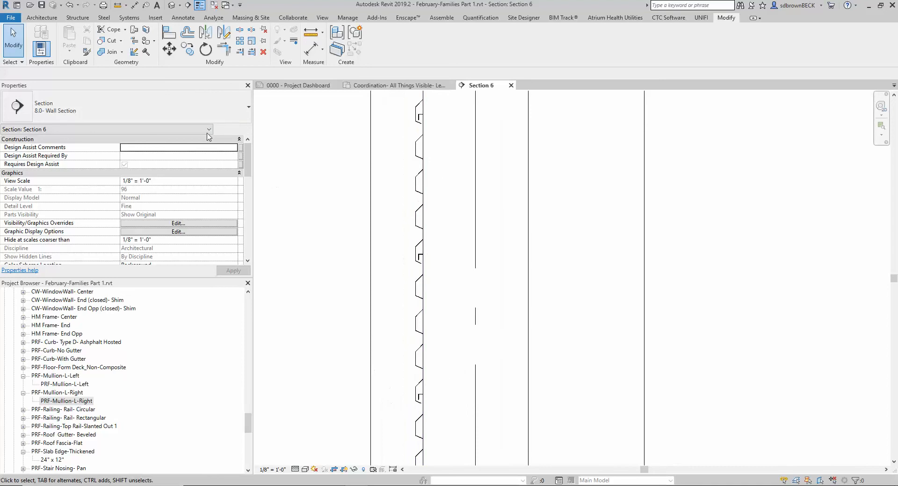
click(200, 6)
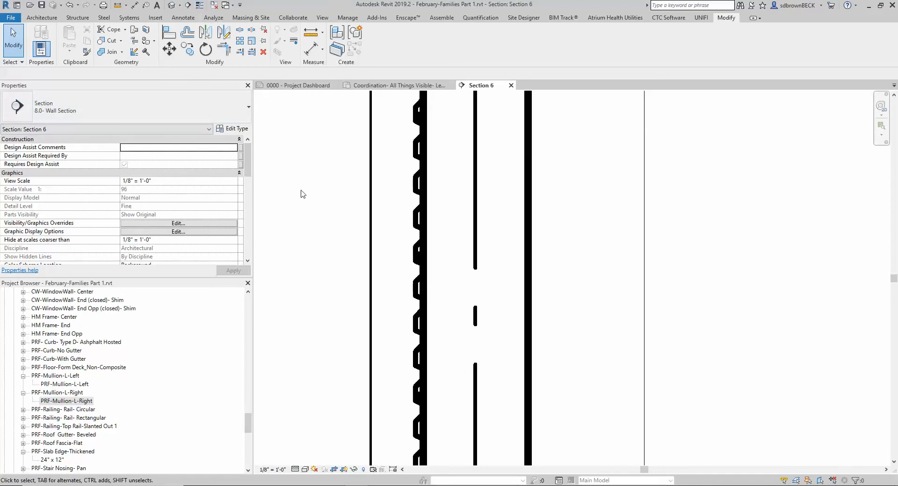
scroll(301, 194, down, 2)
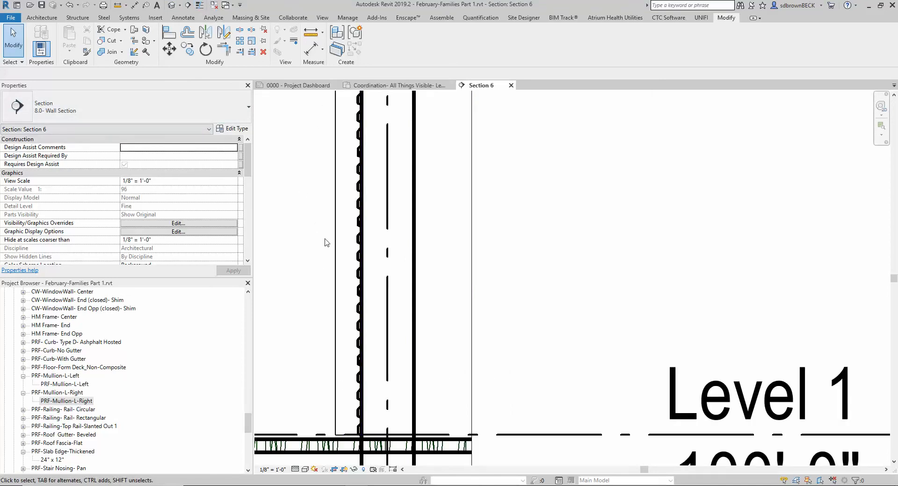
middle_drag(326, 242, 316, 407)
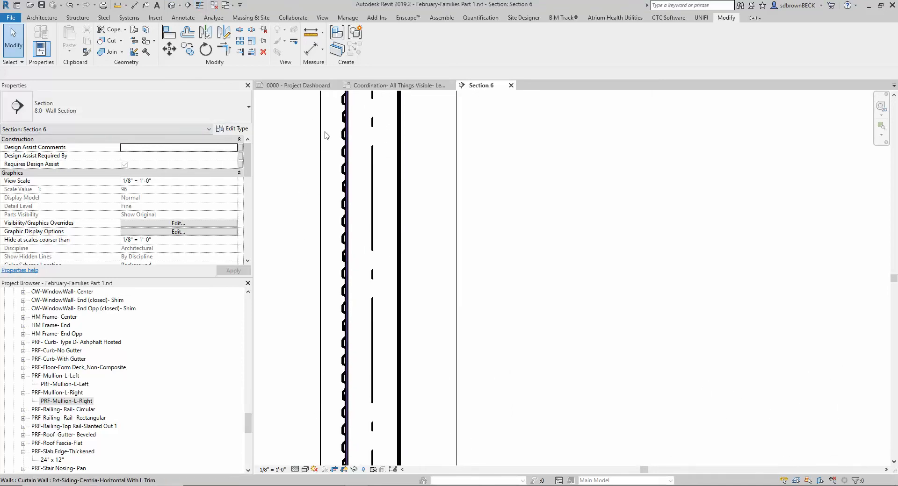
middle_drag(326, 136, 329, 319)
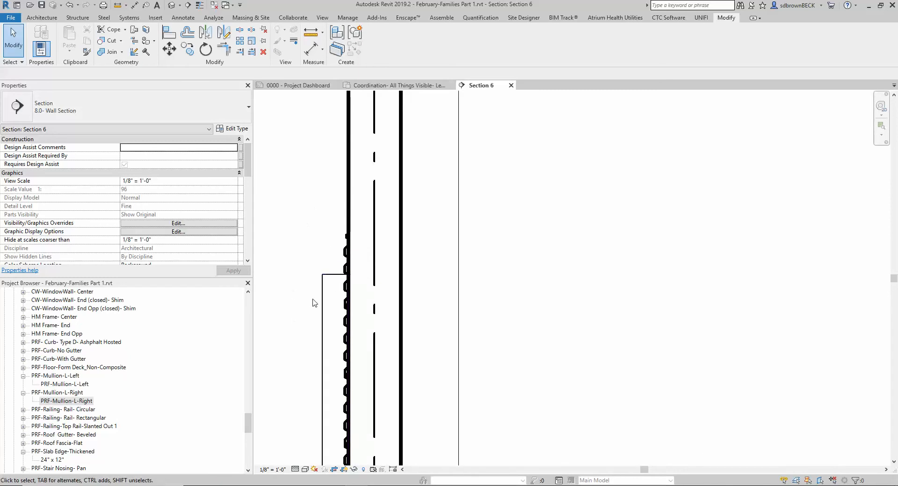
scroll(315, 299, up, 2)
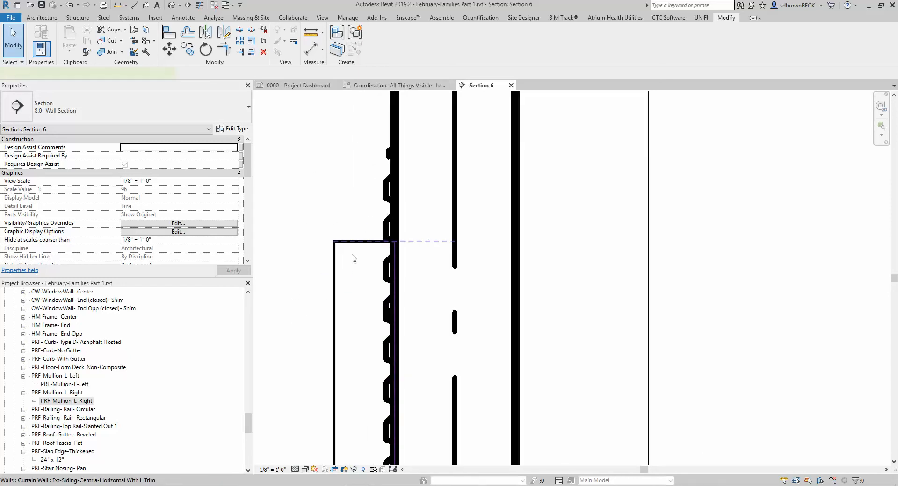
Try to set the siding curtain wall's top offset with the formula =16"x10
click(352, 240)
click(167, 190)
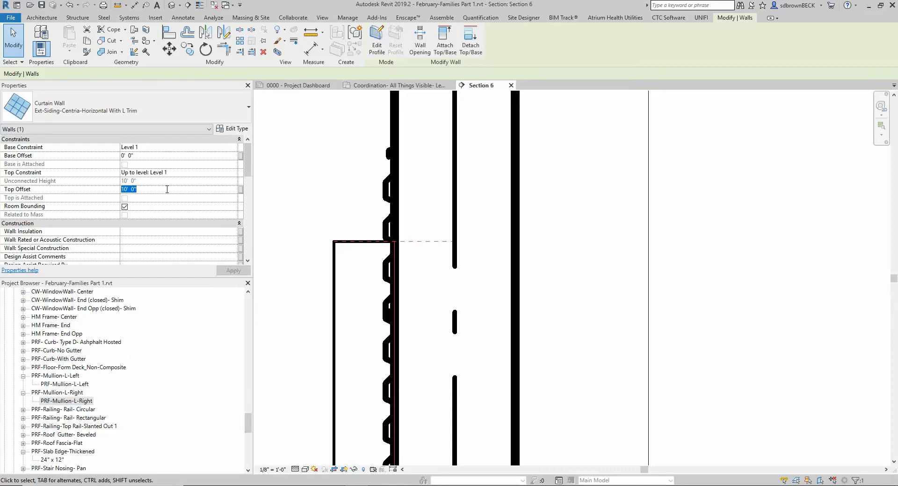
text(1)
key(BackSpace)
text(=16"x10)
key(Return)
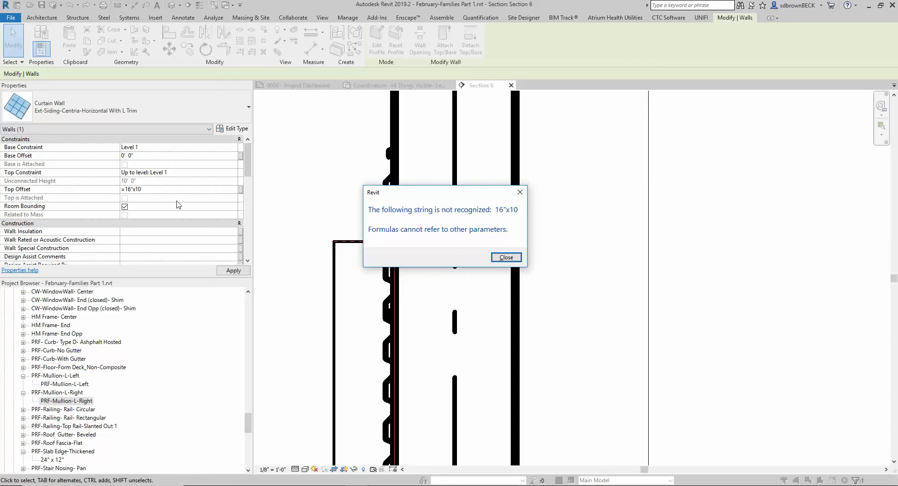
click(493, 259)
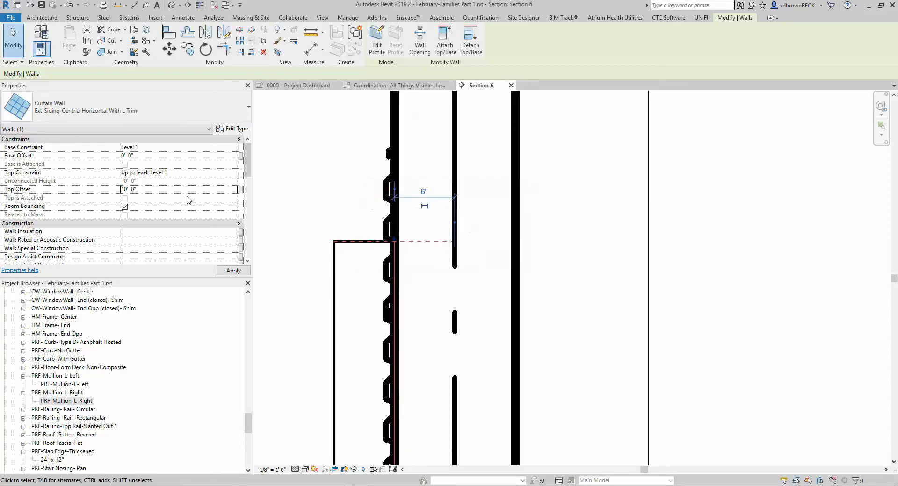
click(186, 192)
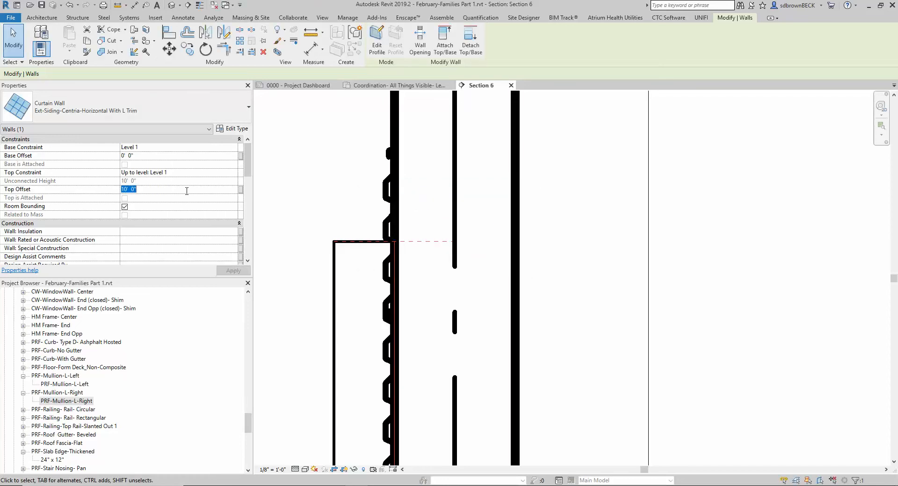
Stretch the curtain wall's top edge up to a top offset of 10' 9 63/64" and undo the stretch
drag(387, 174, 396, 141)
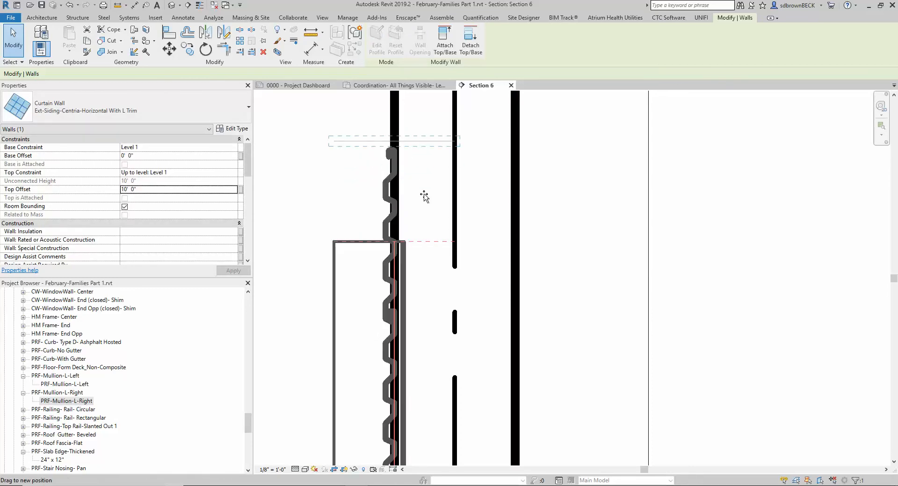
scroll(420, 199, up, 2)
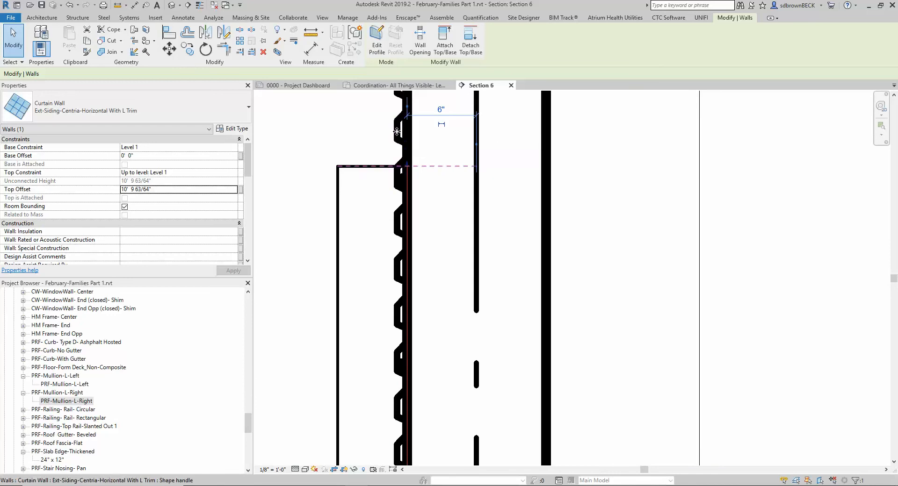
scroll(374, 163, down, 2)
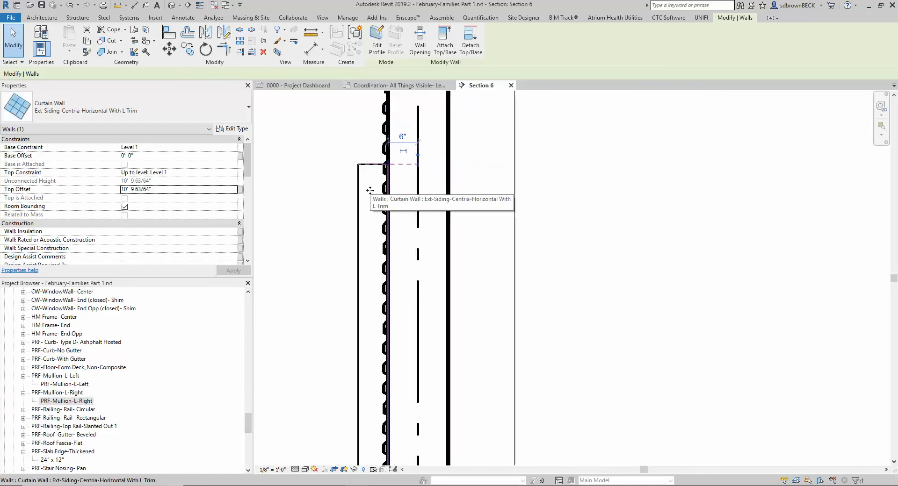
scroll(371, 194, up, 2)
click(372, 195)
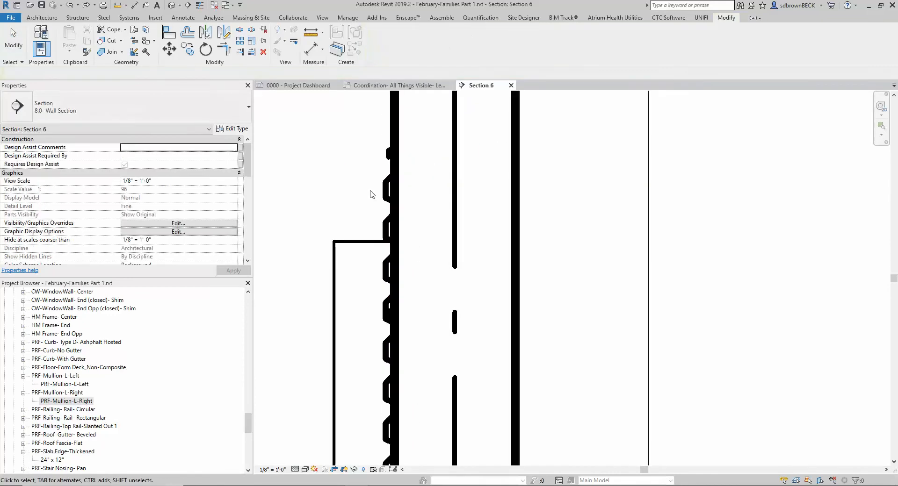
Change the topmost siding panel to the Cut Panel type of CP-CENTRIA-CS660-HORIZONTAL
click(390, 226)
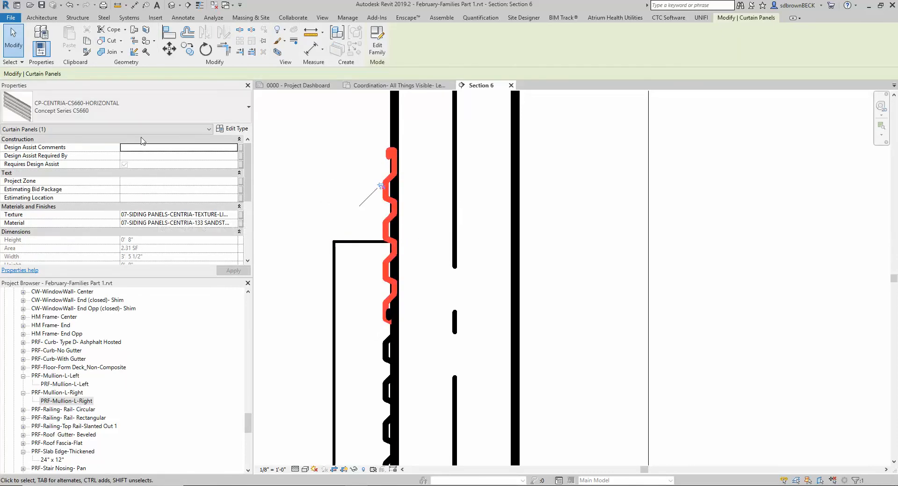
click(147, 110)
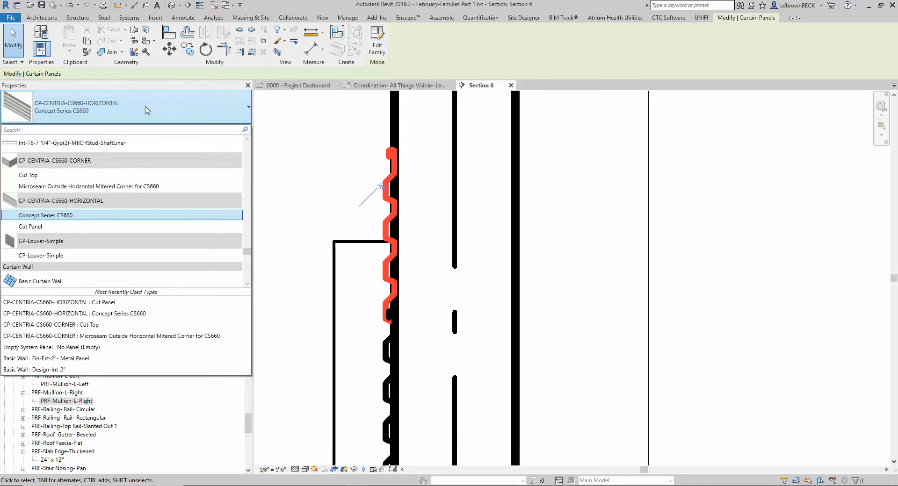
click(50, 230)
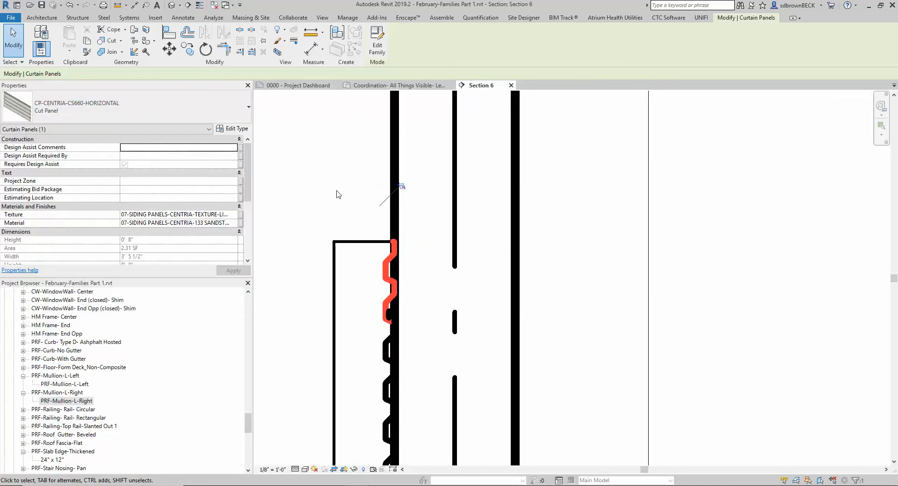
scroll(342, 187, down, 3)
key(Escape)
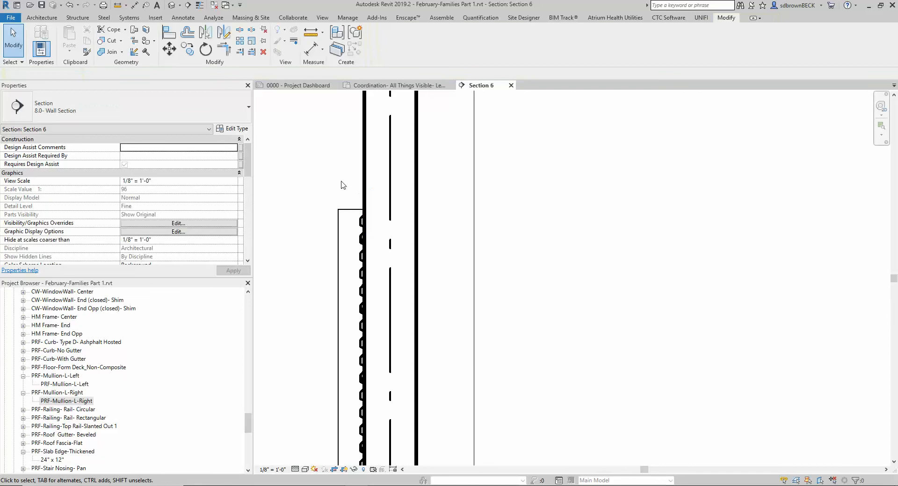
Stretch the top of the siding curtain wall up to a top offset of 10' 3 5/8"
click(364, 215)
drag(365, 210, 365, 194)
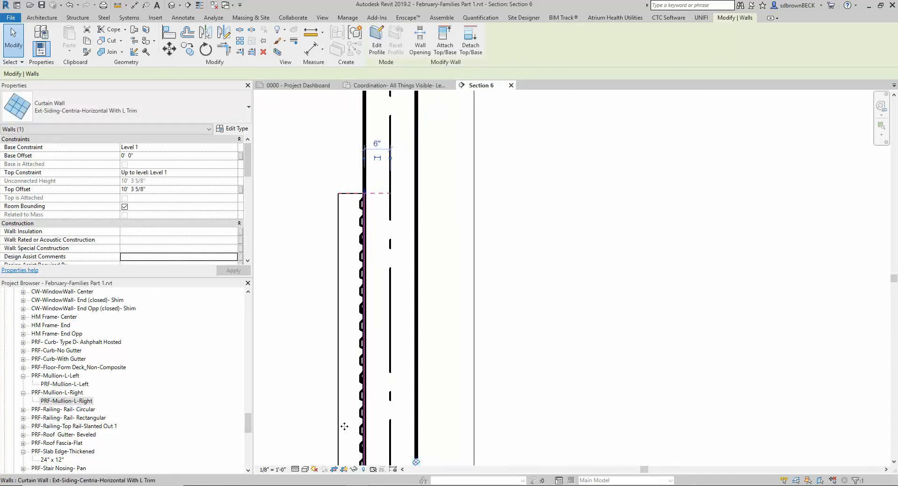
scroll(352, 254, up, 4)
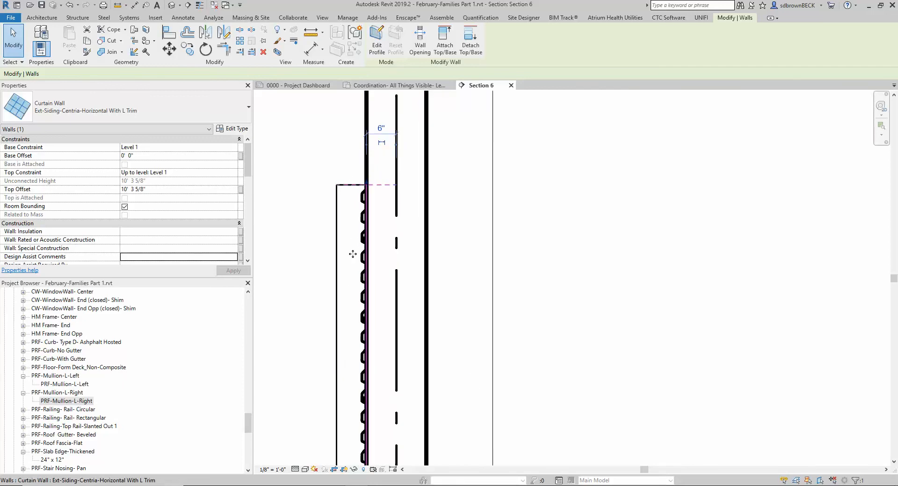
key(Escape)
Compare the siding and its trim in the section with Thin Lines on and off
click(200, 5)
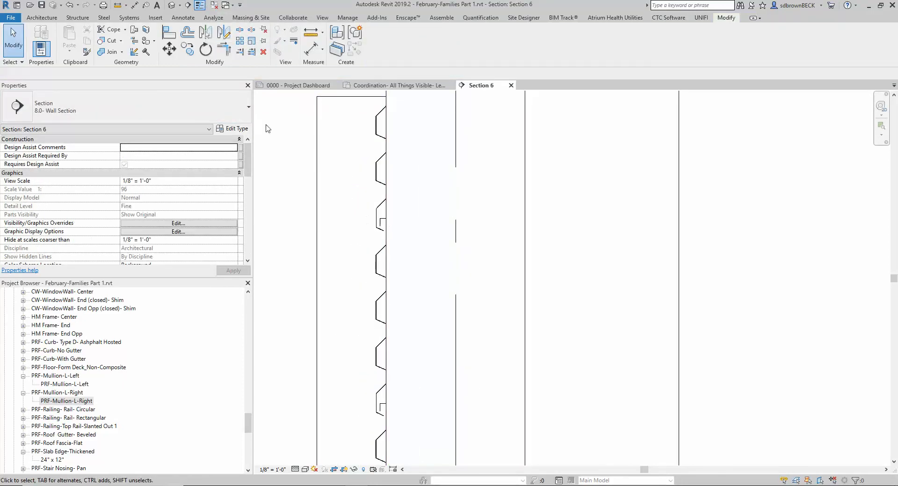
click(200, 5)
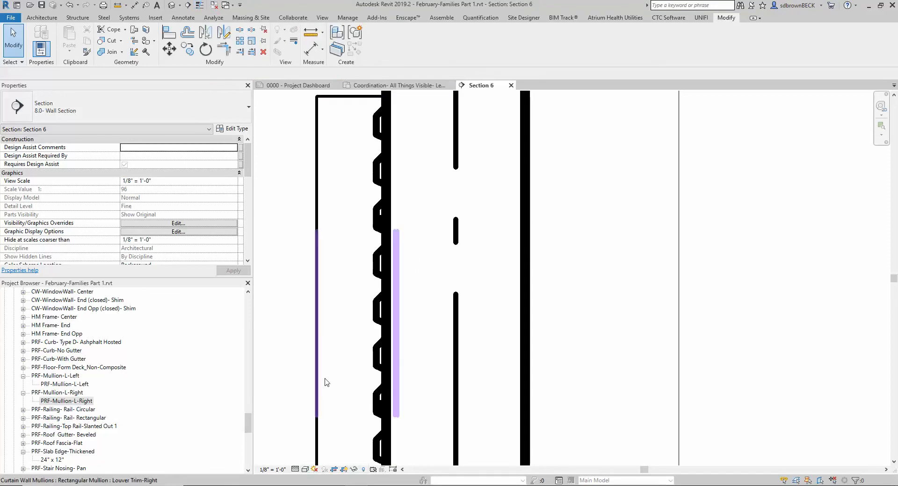
scroll(326, 383, down, 3)
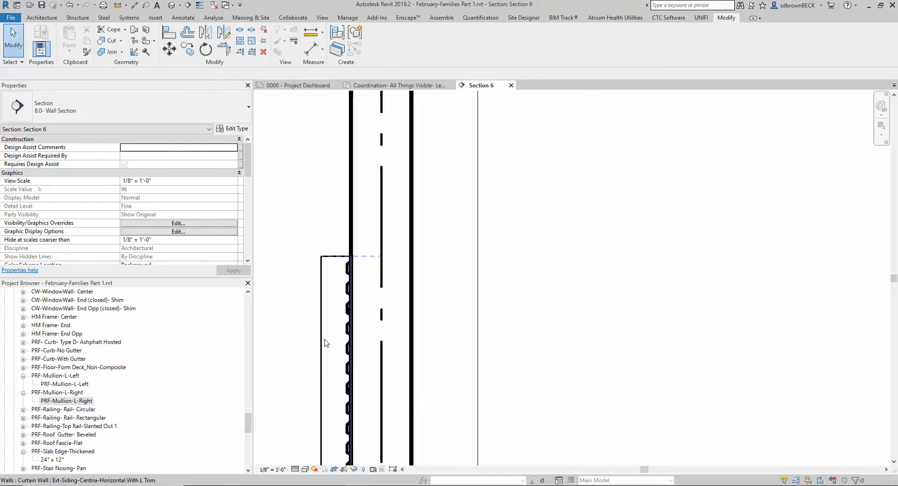
Return to the Level 1 floor plan and move the siding curtain wall down along the exterior wall, past the section line
key(ctrl+Tab)
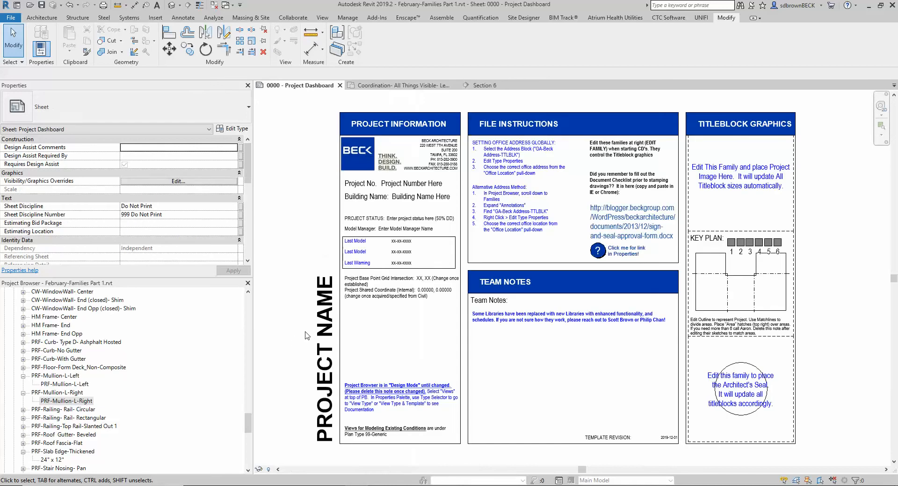
key(ctrl+Tab)
key(ctrl+Tab)
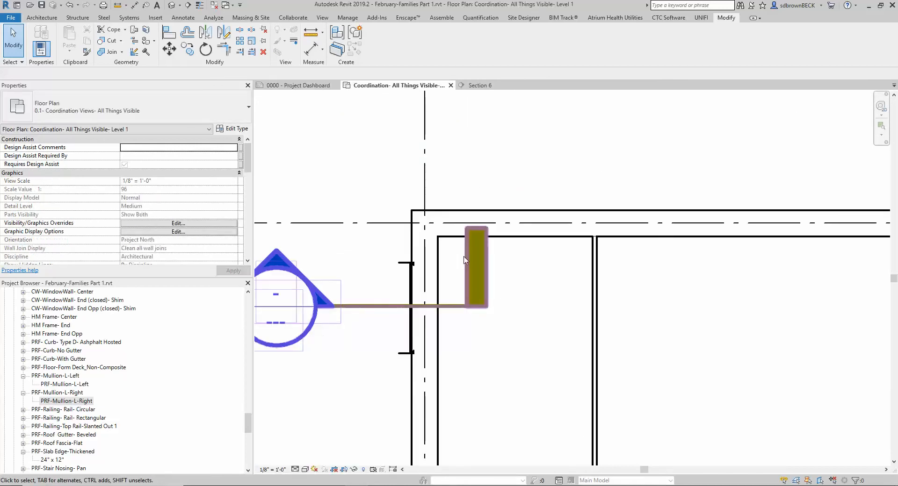
scroll(446, 264, up, 1)
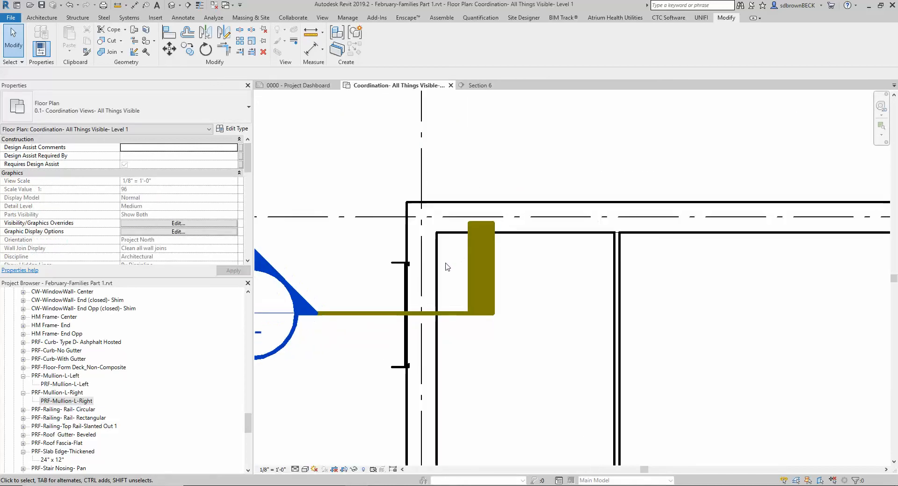
click(406, 299)
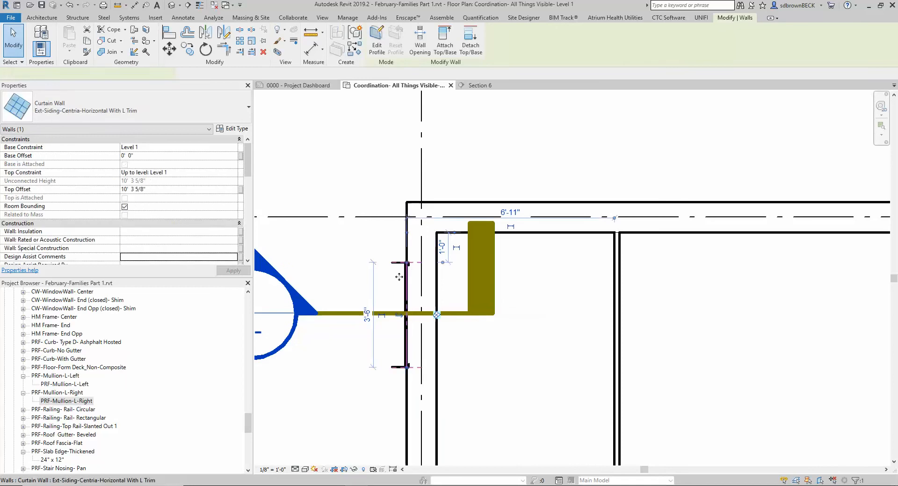
drag(407, 347, 405, 430)
Create similar siding curtain walls around the exterior corner, running about 2'-11" up the west wall and about 2'-10" along the north wall
right_click(405, 430)
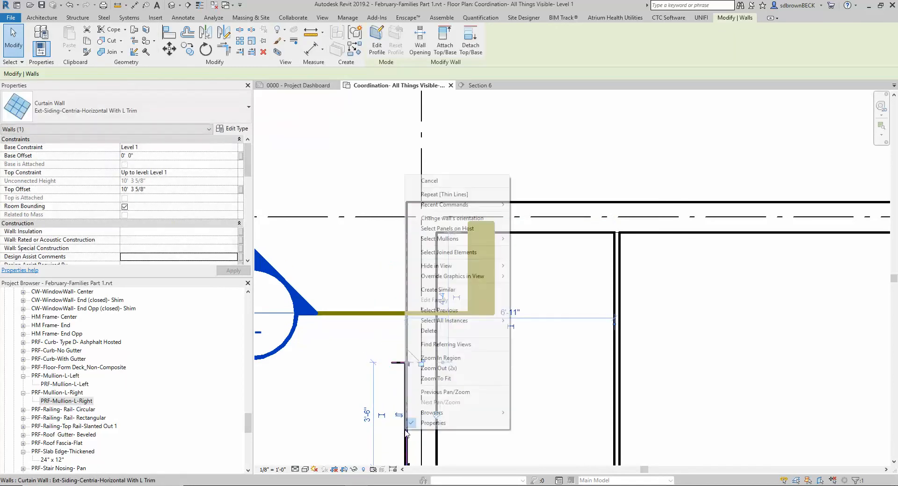
click(438, 289)
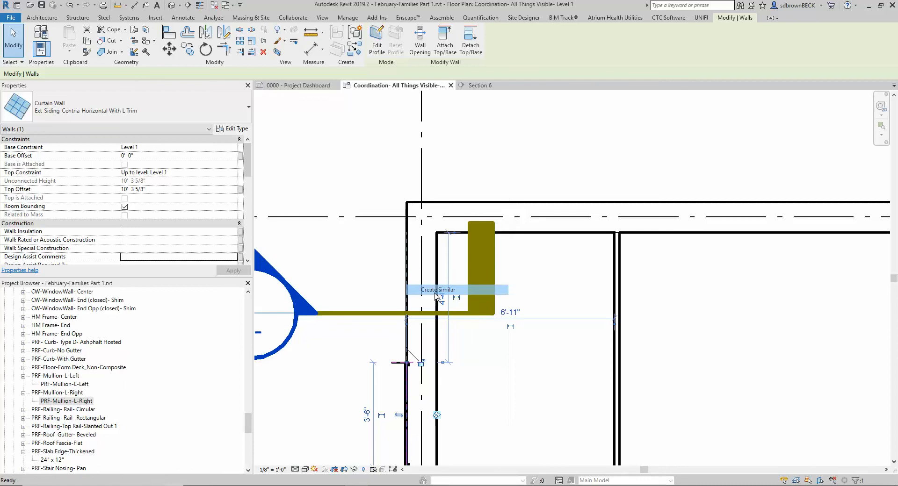
click(406, 290)
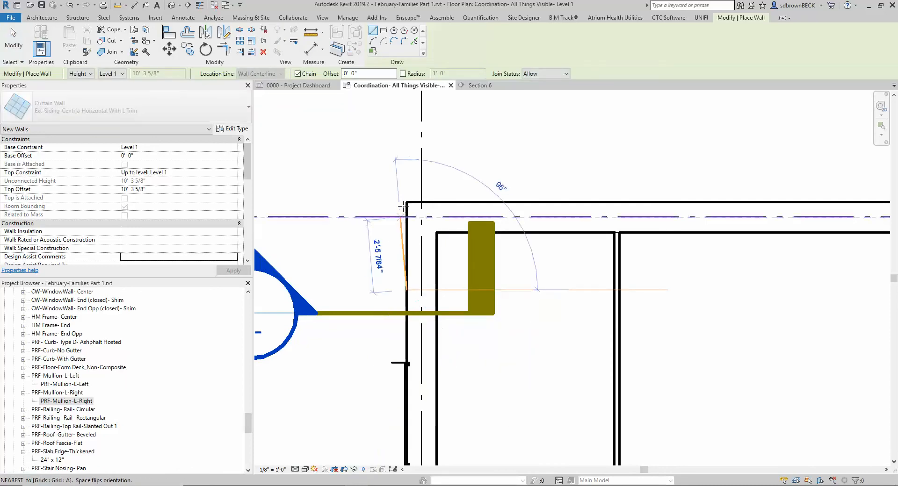
click(406, 202)
click(492, 203)
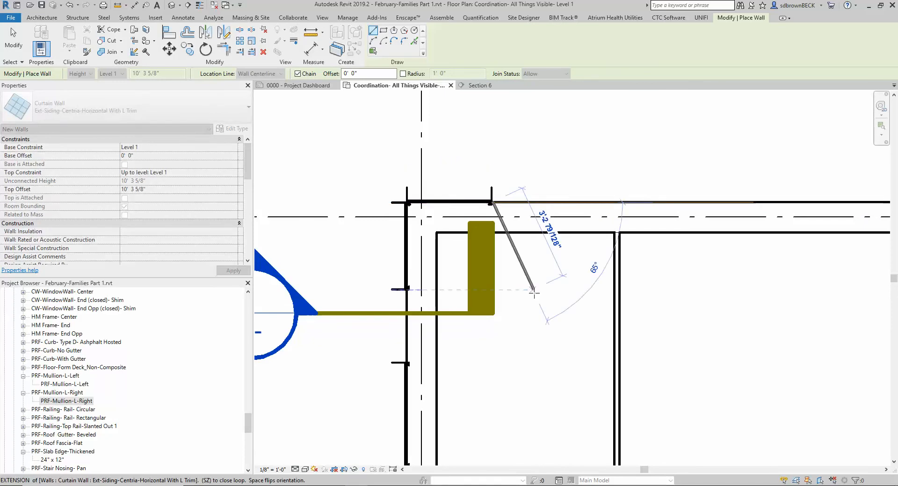
key(Escape)
key(Escape)
Unpin and delete the L trim mullions where the two new siding curtain walls meet at the corner
scroll(434, 232, up, 2)
drag(335, 139, 407, 212)
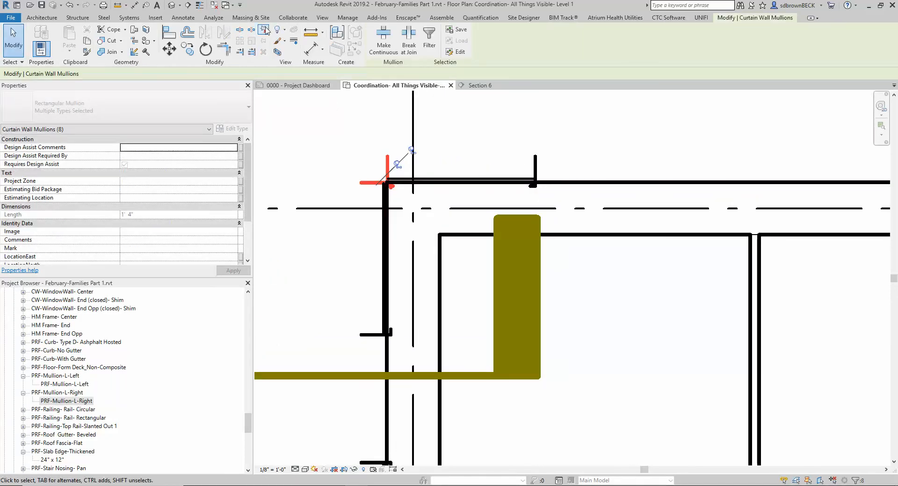
key(Escape)
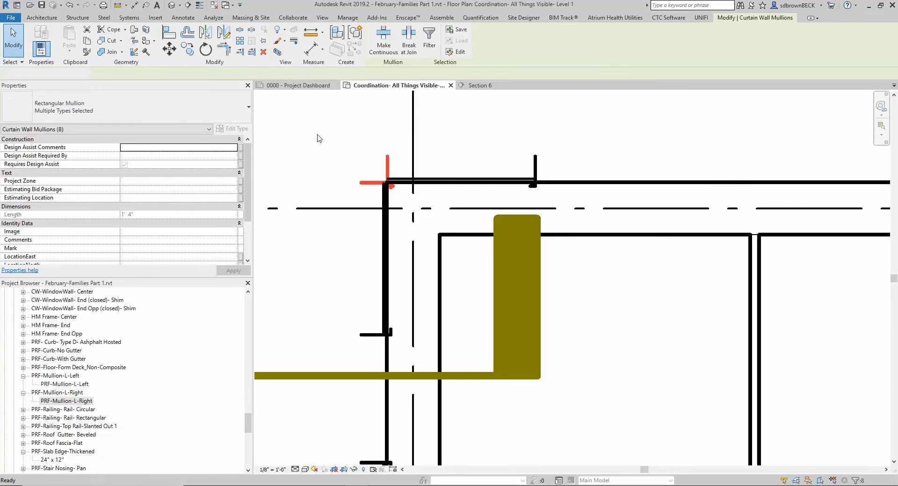
key(Escape)
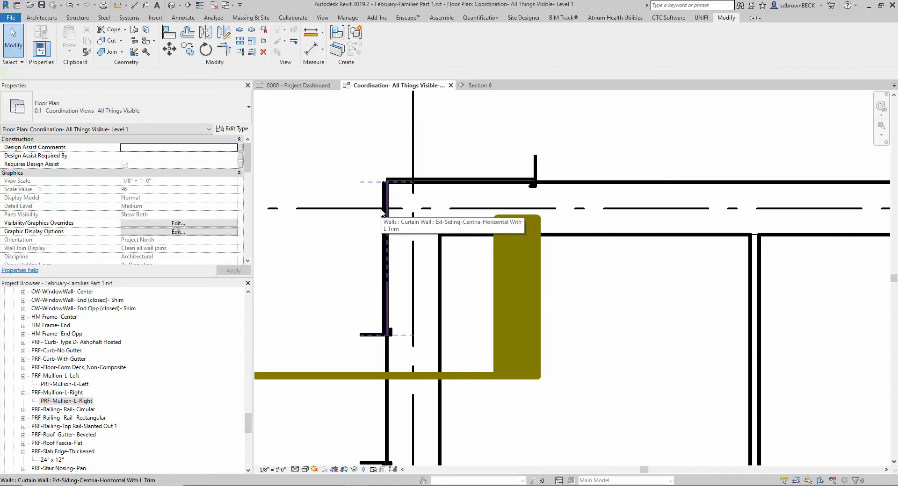
Unpin all siding panels of the west corner curtain wall and change them to Empty System Panel: No Panel (Empty)
click(382, 213)
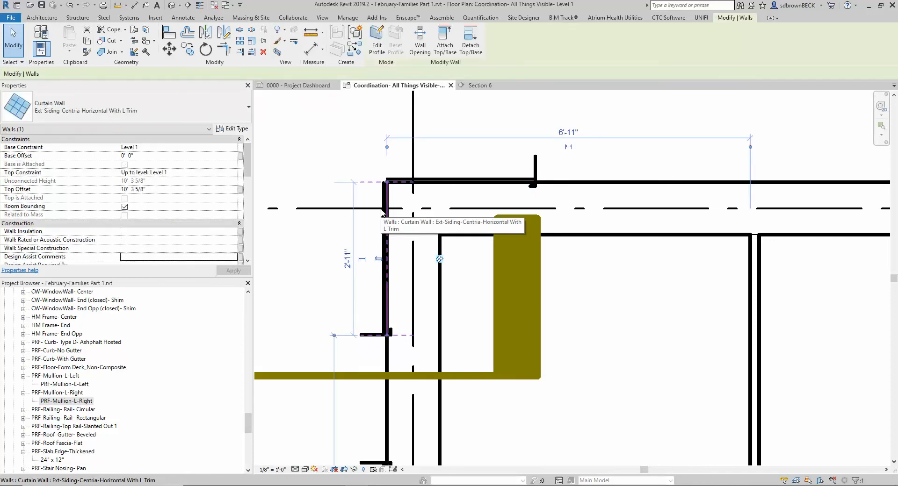
key(Tab)
key(Tab)
right_click(381, 210)
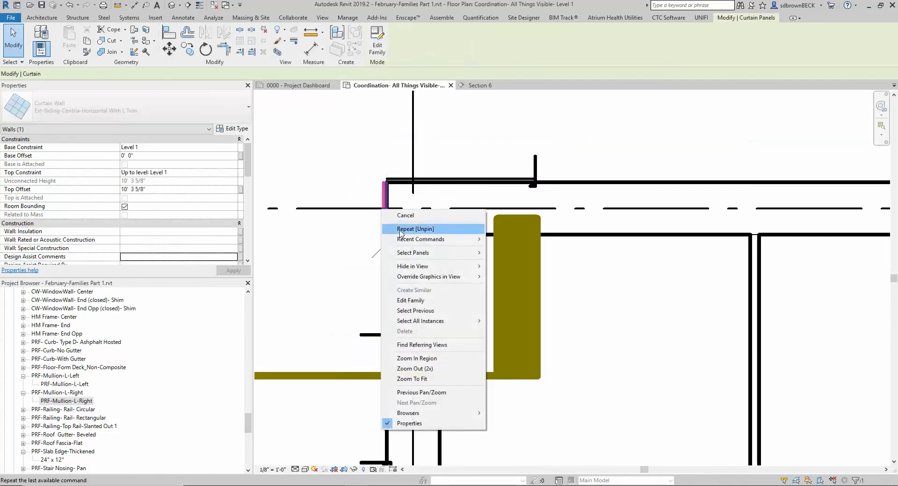
mouse_move(463, 253)
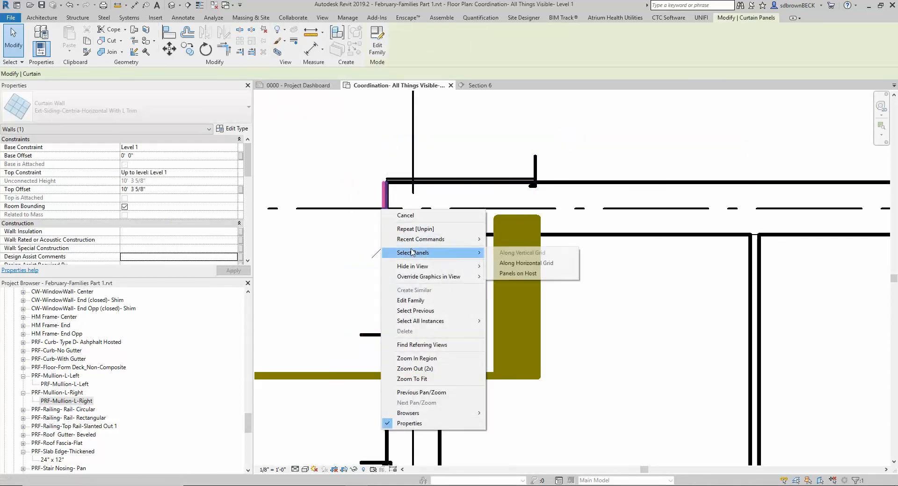
click(518, 264)
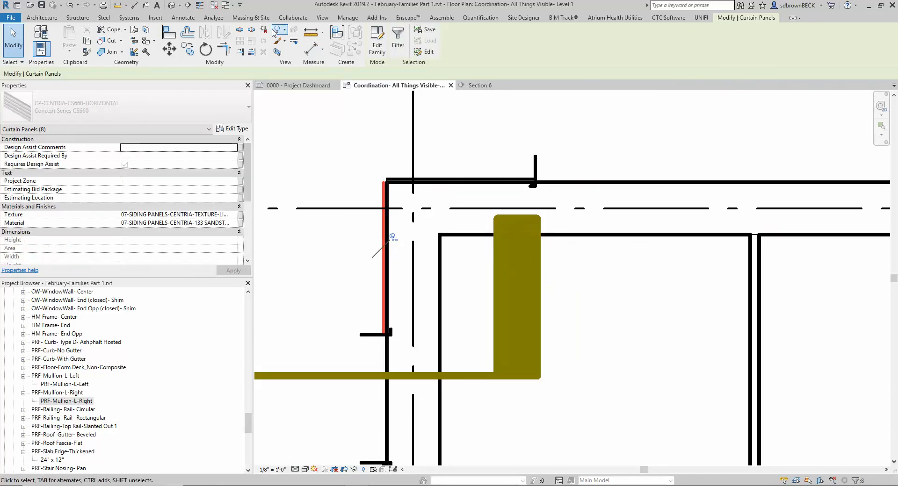
click(225, 117)
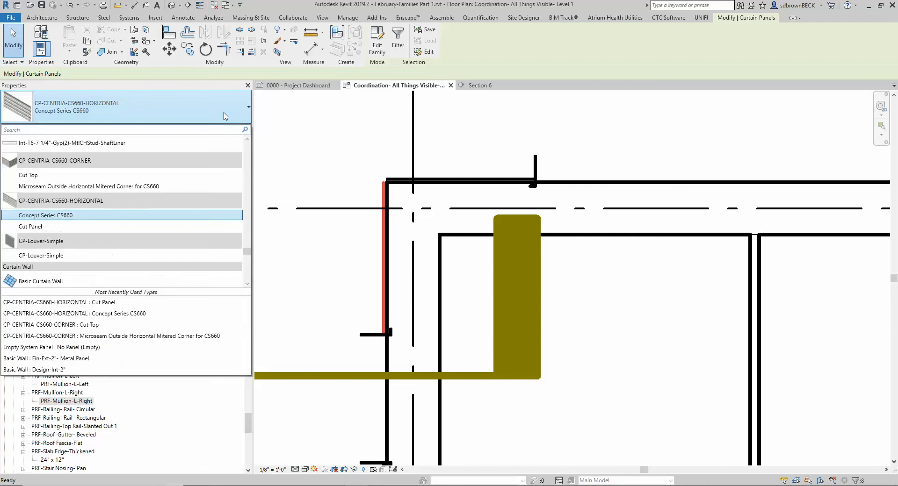
text(empt)
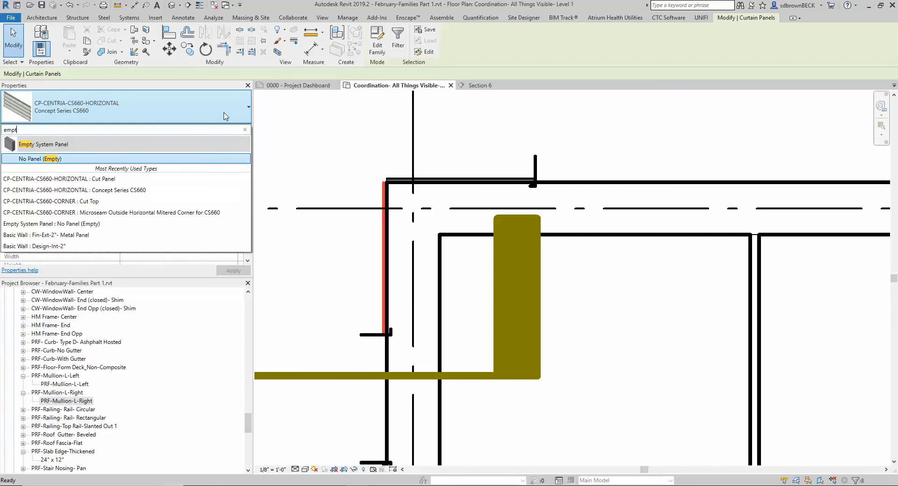
click(65, 159)
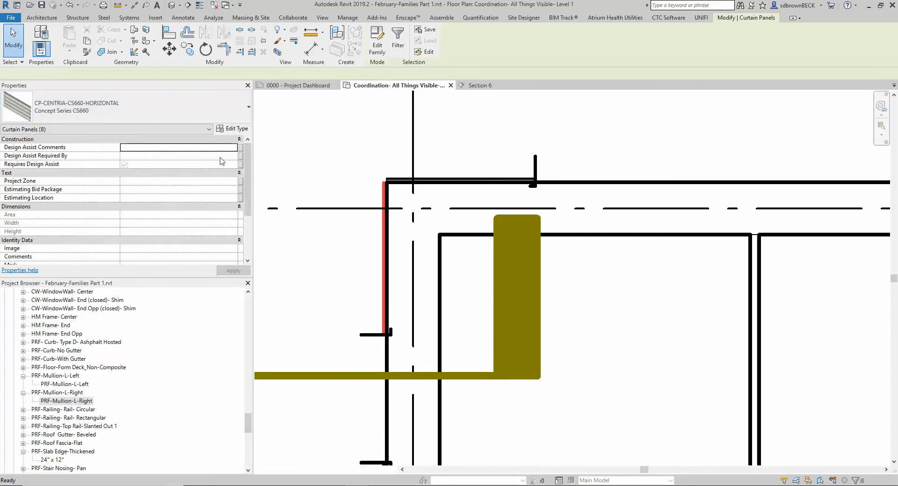
click(301, 154)
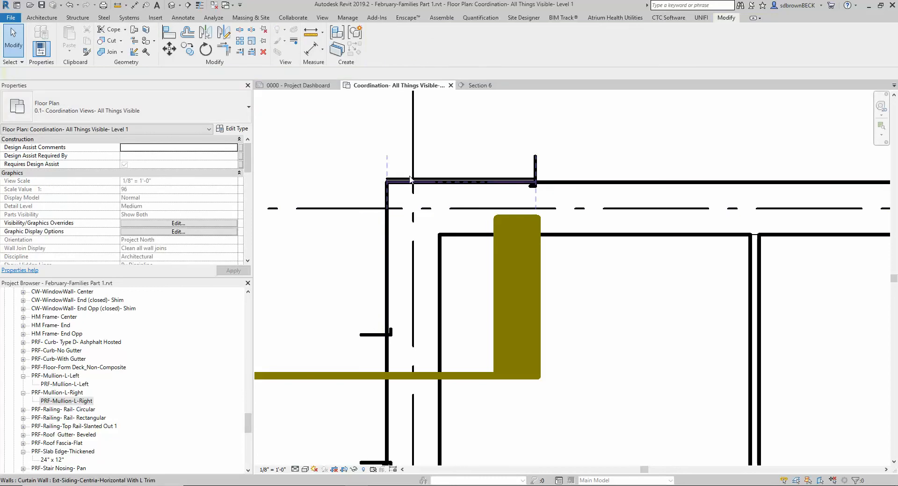
Unpin all north curtain wall panels and change them to CP-CENTRIA-CS660-CORNER: Microseam Outside Horizontal Mitered Corner for CS660
key(Tab)
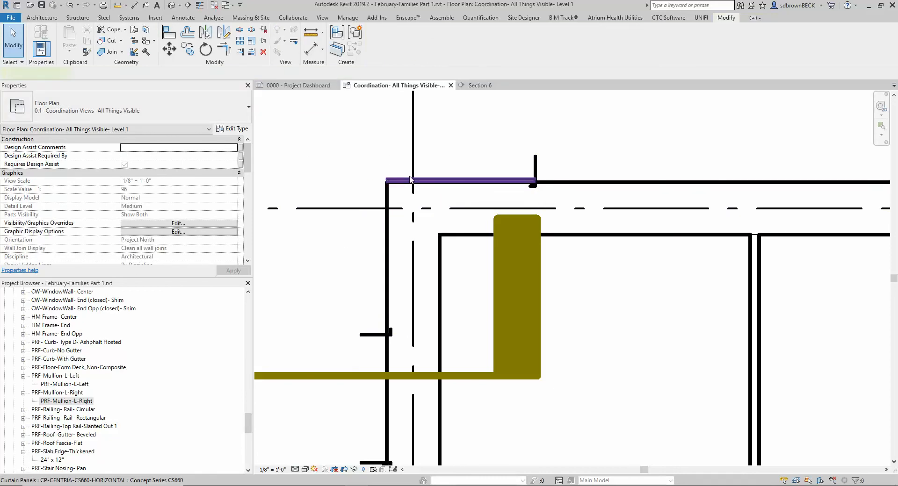
right_click(410, 179)
mouse_move(505, 221)
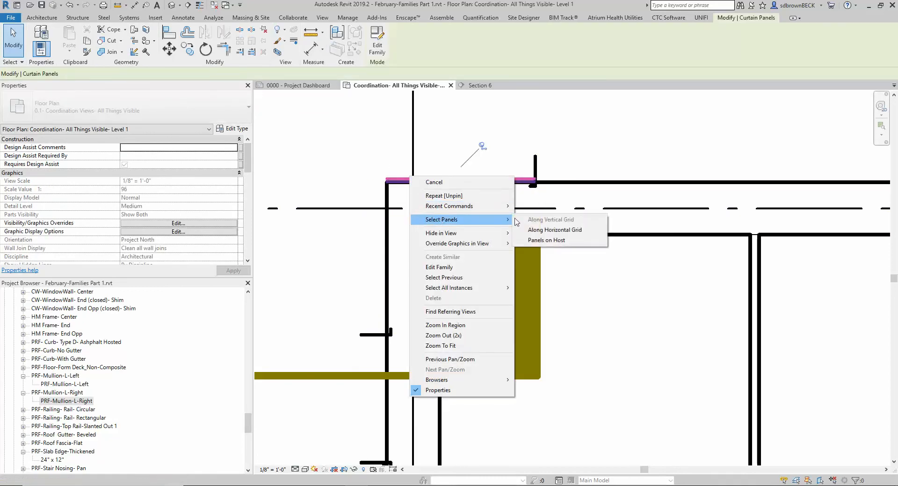
click(546, 240)
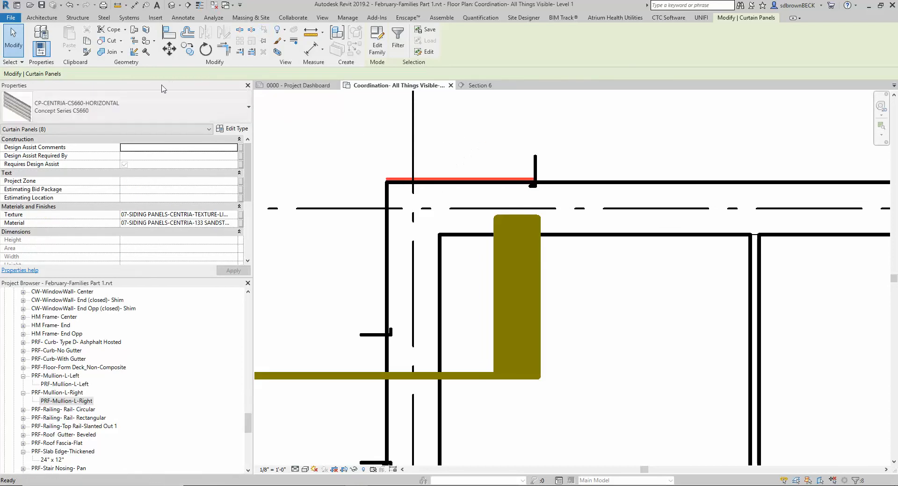
click(156, 99)
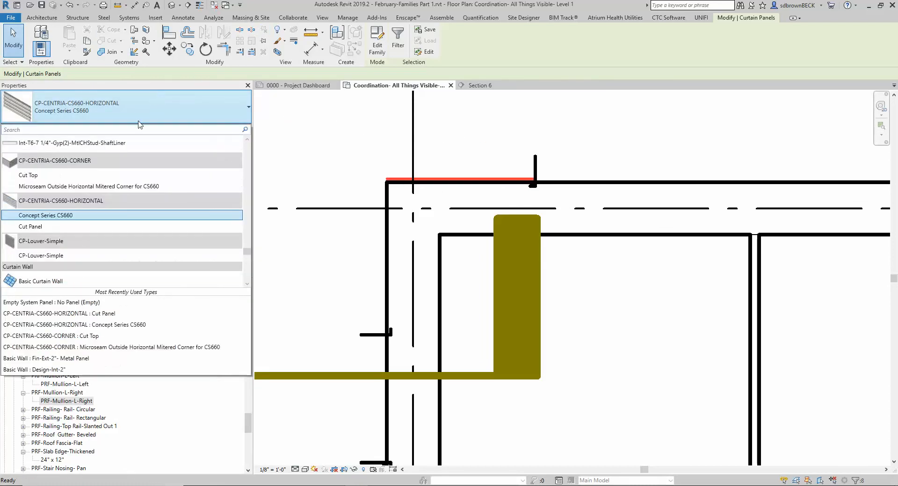
click(64, 187)
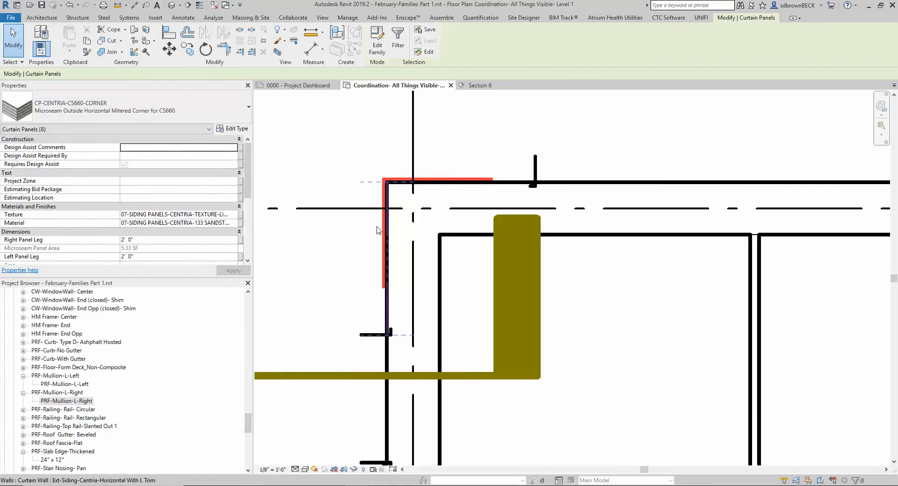
click(350, 246)
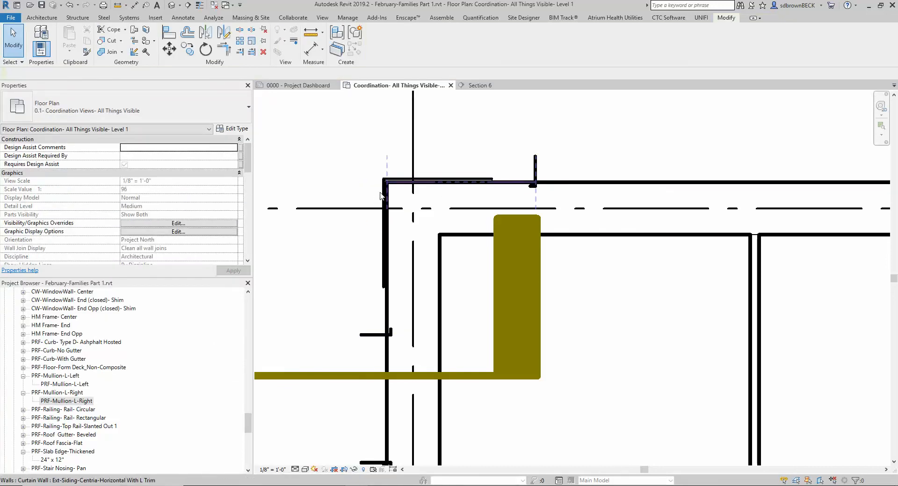
Select one mitered corner panel and examine its right and left panel leg dimensions
key(Tab)
key(Tab)
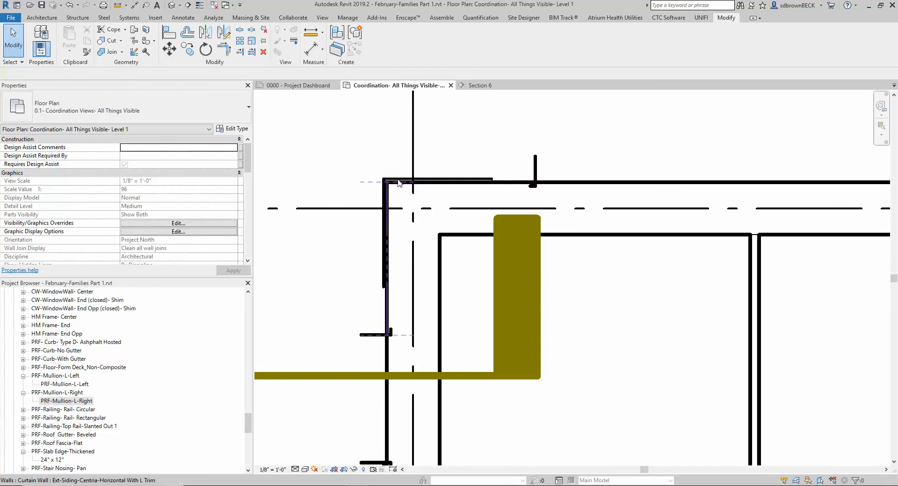
key(Tab)
key(Tab)
click(398, 181)
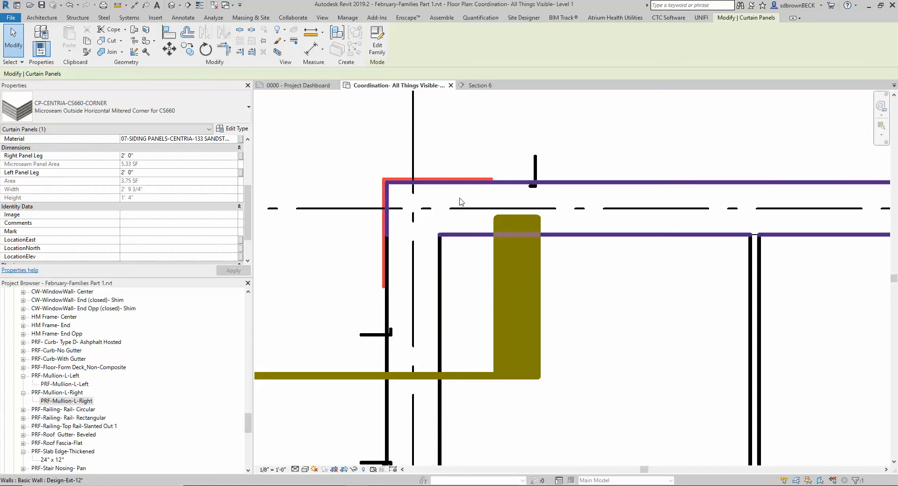
click(465, 152)
Place an aligned dimension above the north siding from the west wall's outer face to the end L trim
key(d)
key(i)
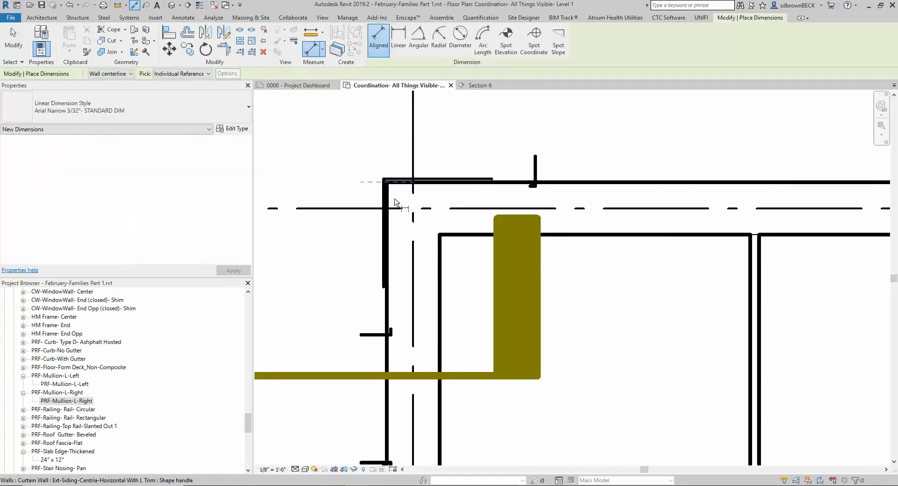
click(388, 392)
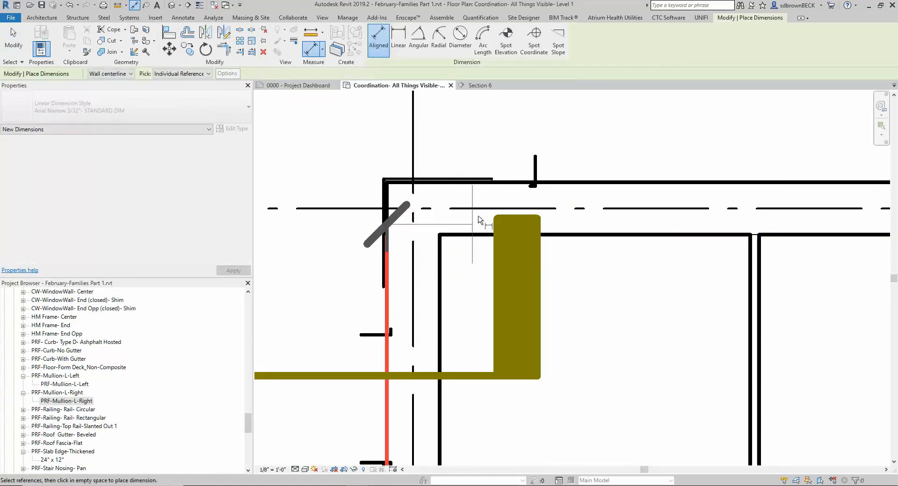
click(535, 174)
middle_drag(568, 150, 589, 237)
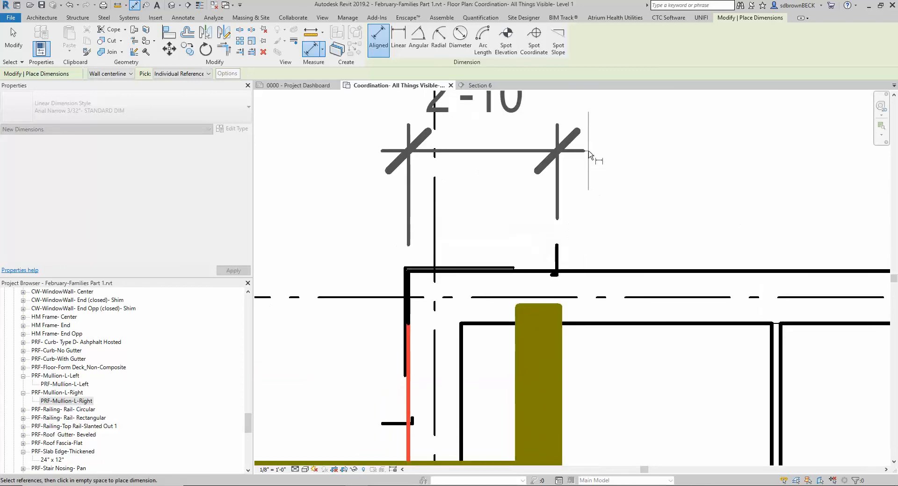
click(588, 162)
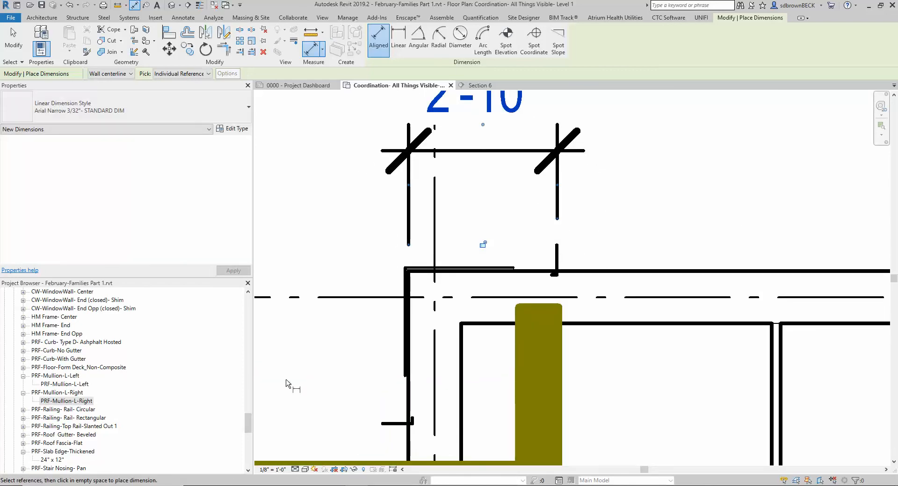
Turn on Thin Lines and dimension the west siding from the north wall's outer face to its end L trim
click(200, 5)
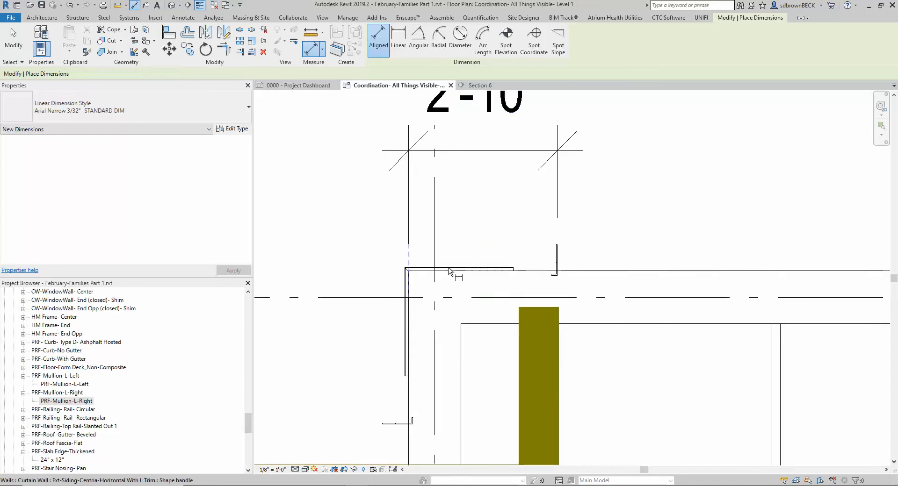
scroll(467, 224, up, 3)
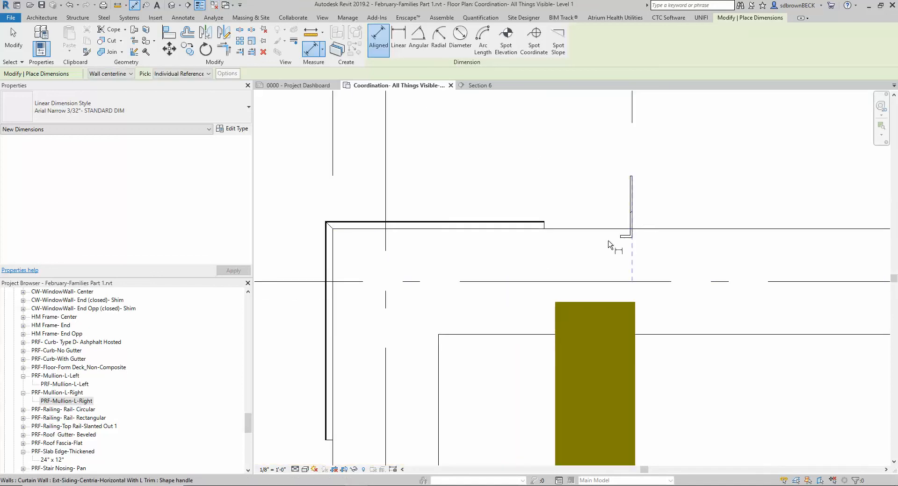
scroll(611, 244, down, 2)
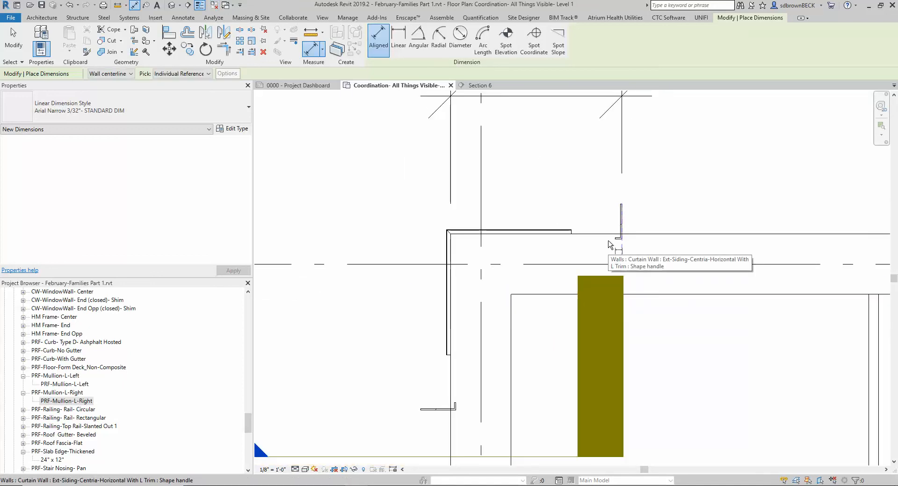
scroll(610, 244, down, 1)
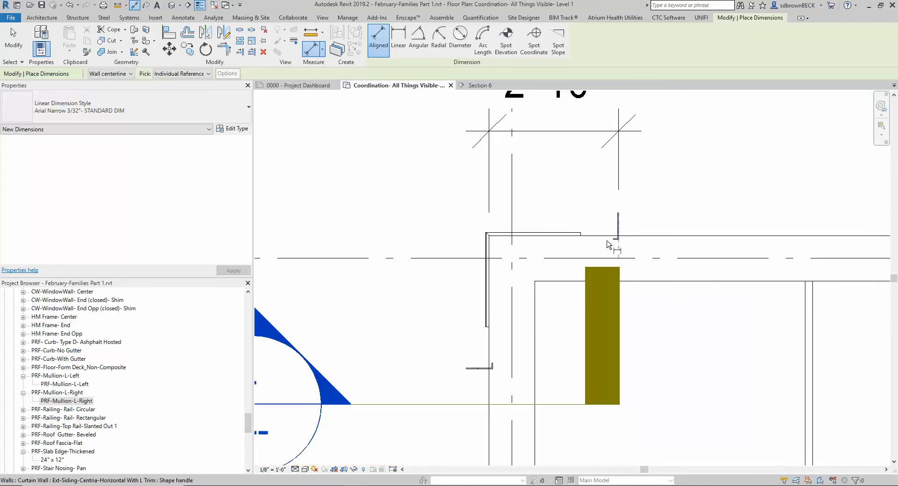
click(705, 237)
click(483, 365)
click(407, 353)
scroll(483, 366, up, 2)
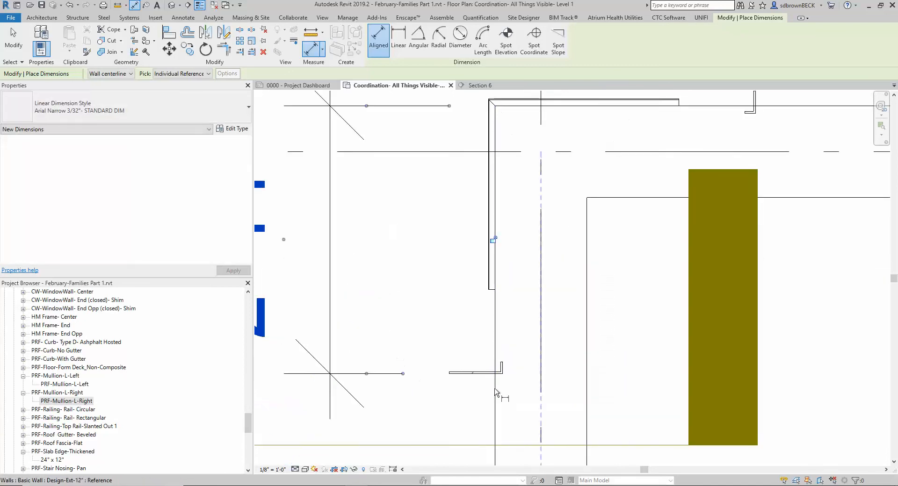
scroll(497, 393, down, 2)
key(Escape)
key(Escape)
Set the length of the west corner siding curtain wall to 2'-10"
click(495, 360)
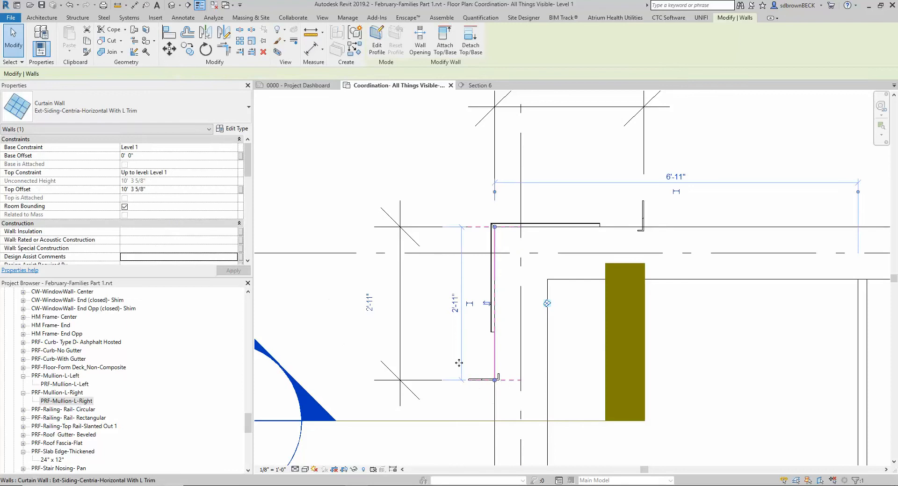
click(455, 304)
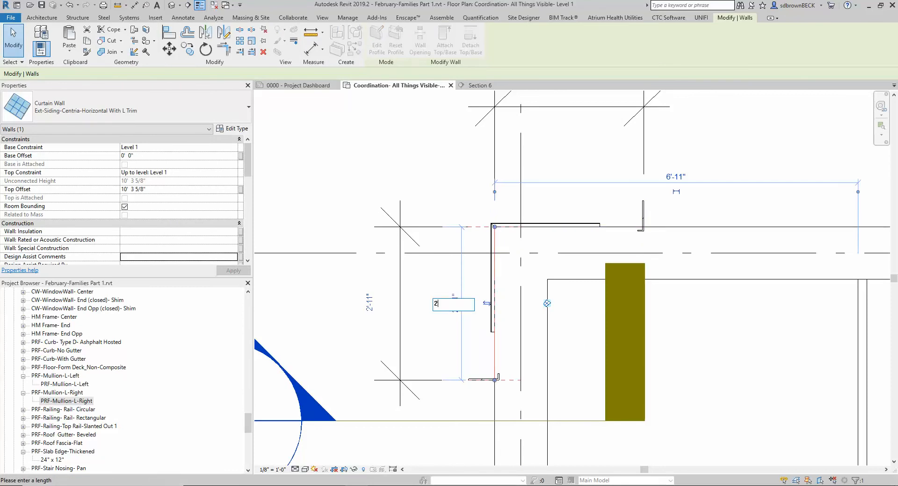
text(2 10)
key(Return)
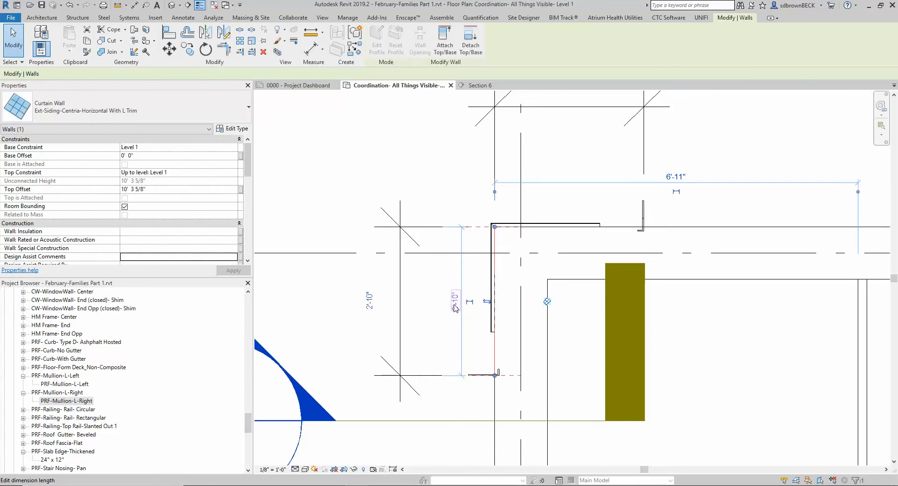
Set the length of the west corner siding curtain wall to 3'-0"
click(455, 308)
key(Return)
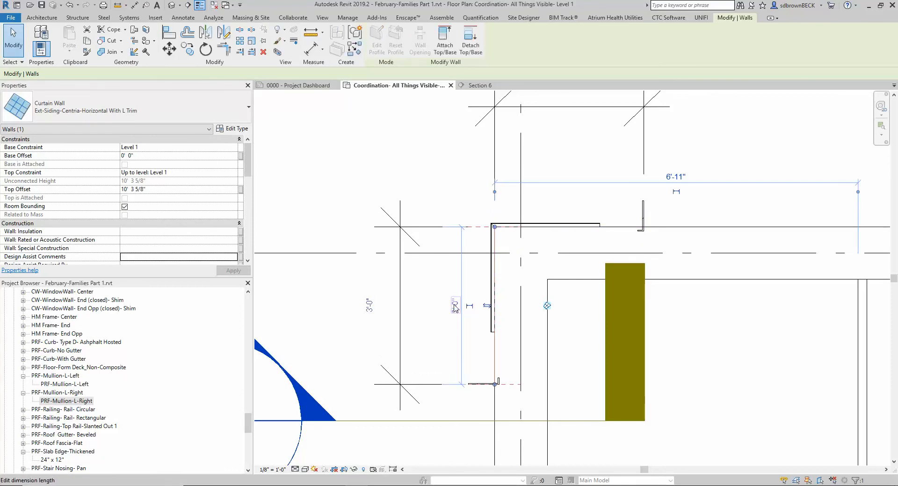
scroll(444, 309, down, 2)
key(Escape)
Select all the mitered corner panels on the corner siding's host curtain wall
key(Tab)
key(Tab)
key(Tab)
key(Tab)
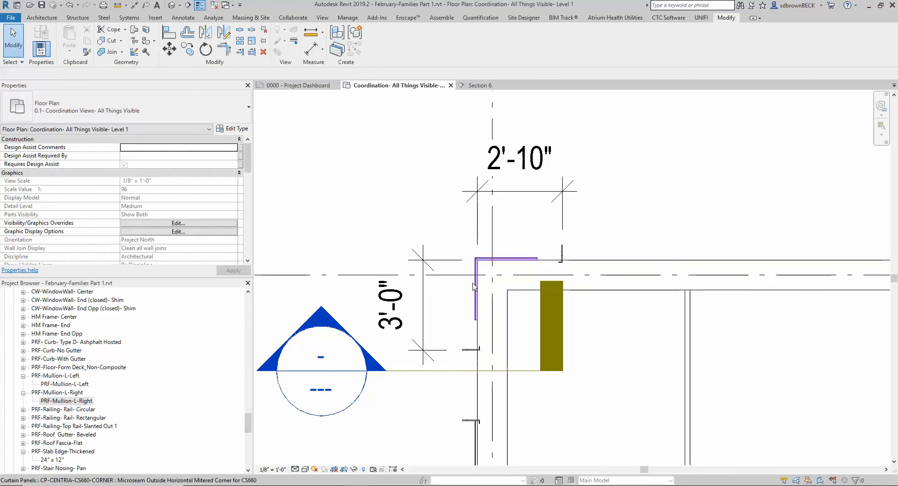
right_click(474, 286)
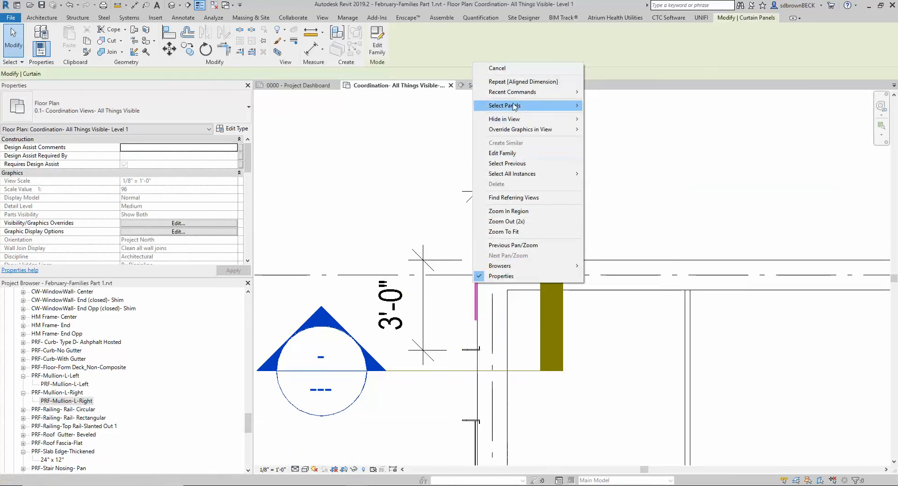
mouse_move(515, 107)
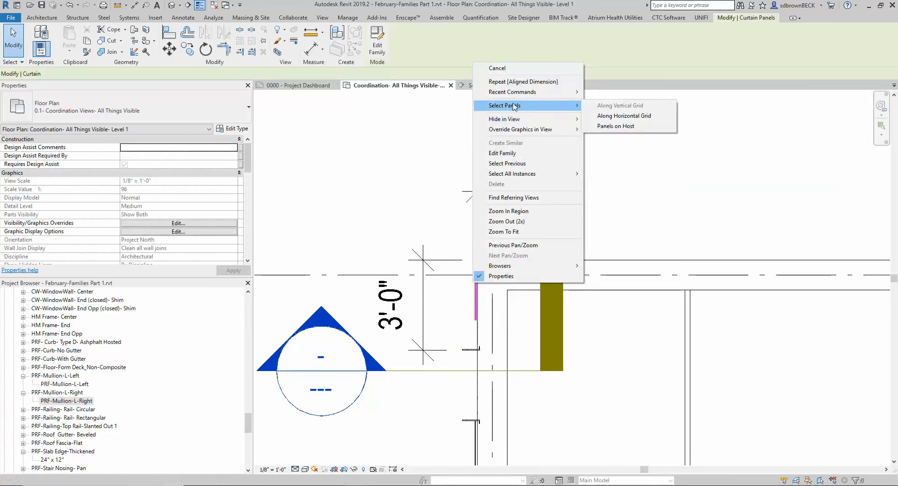
click(616, 126)
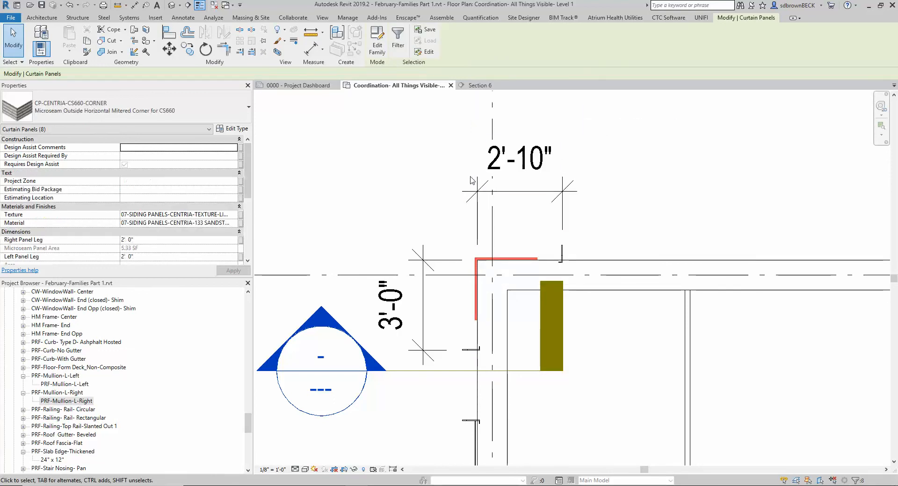
Set the selected corner panels' right panel leg to 2' 9 3/4" and left panel leg to 2' 11 3/4"
click(166, 240)
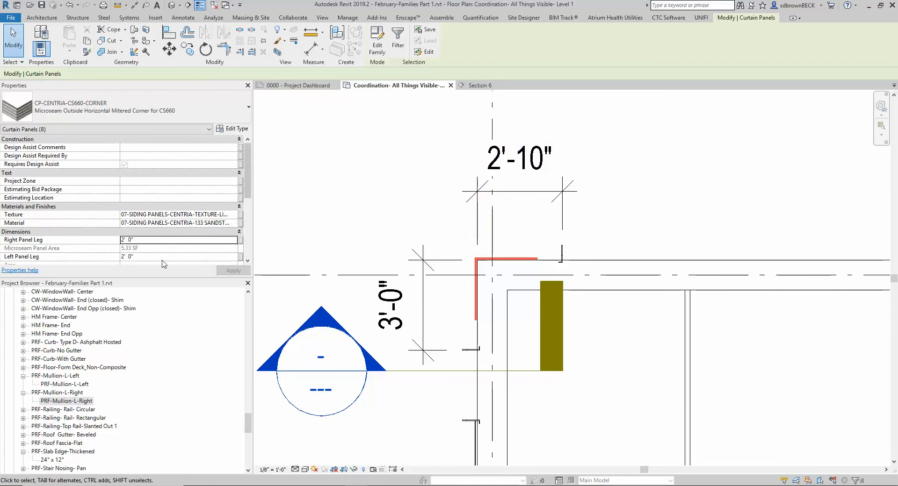
click(165, 239)
text(2 9 3/4)
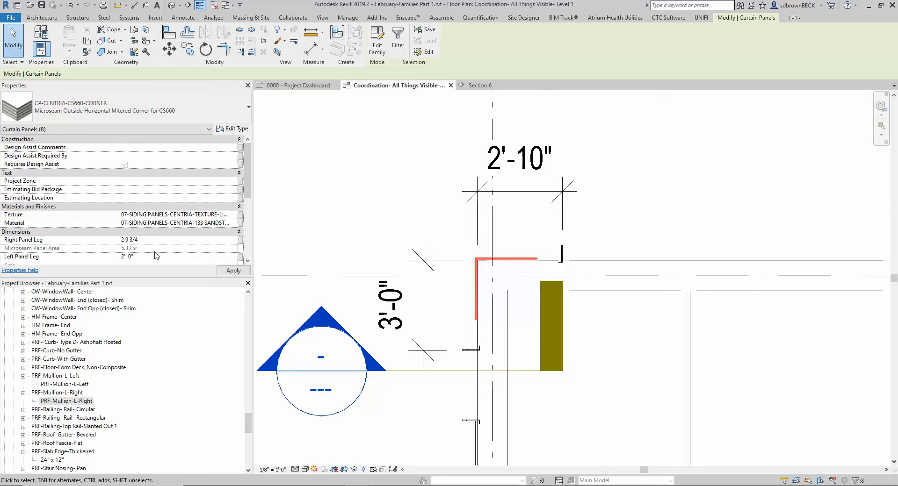
click(147, 256)
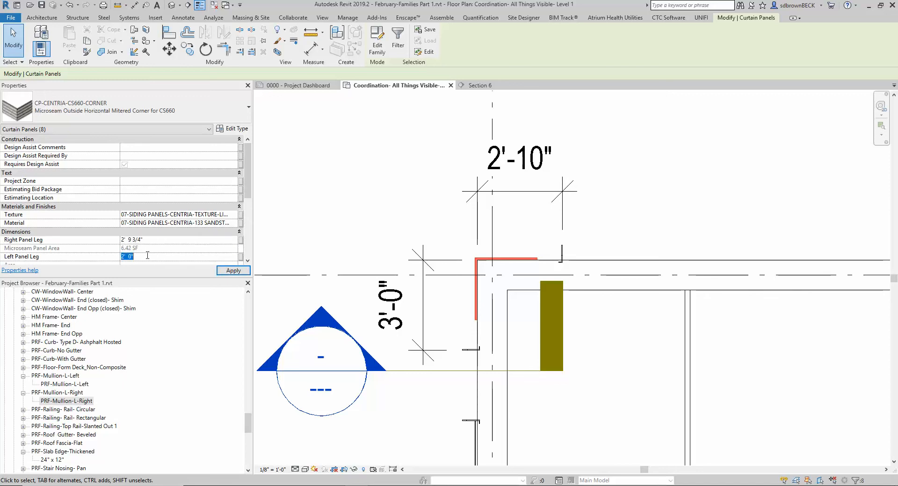
text(2 11 3/4)
click(229, 271)
click(371, 273)
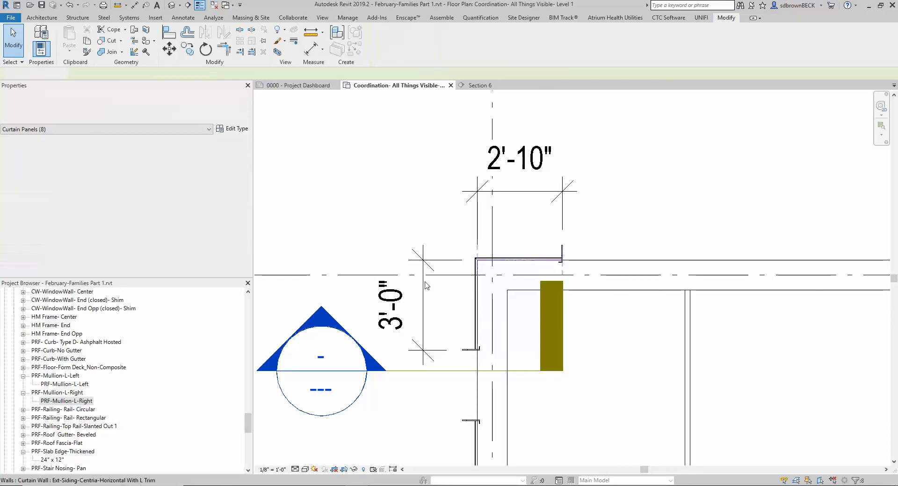
scroll(439, 279, up, 3)
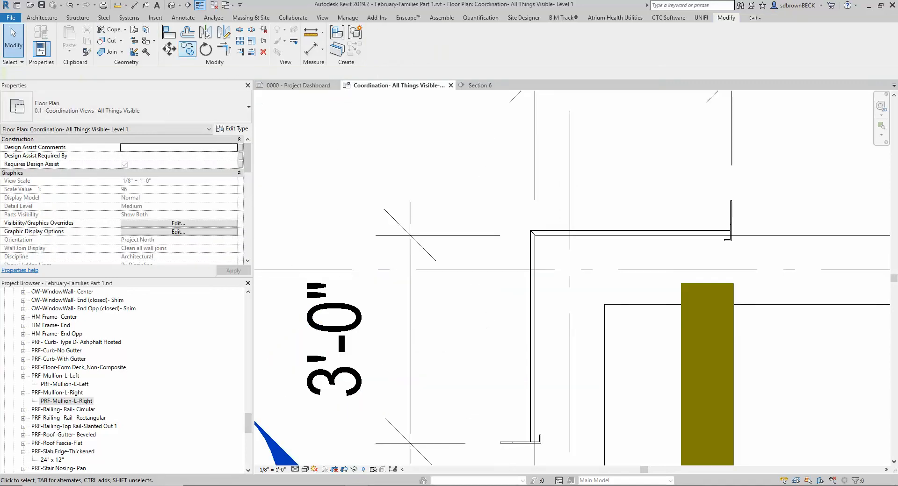
Open the default 3D view and raise the top of the section box above the corner siding
click(173, 7)
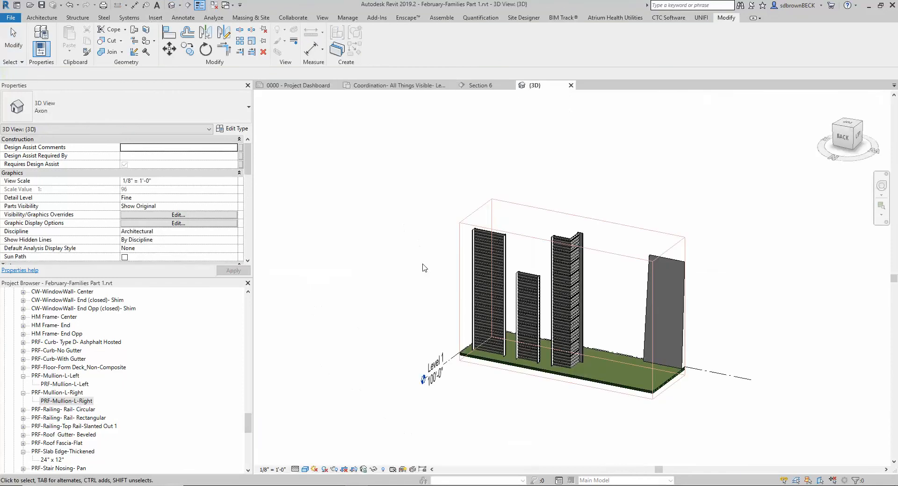
scroll(597, 273, up, 3)
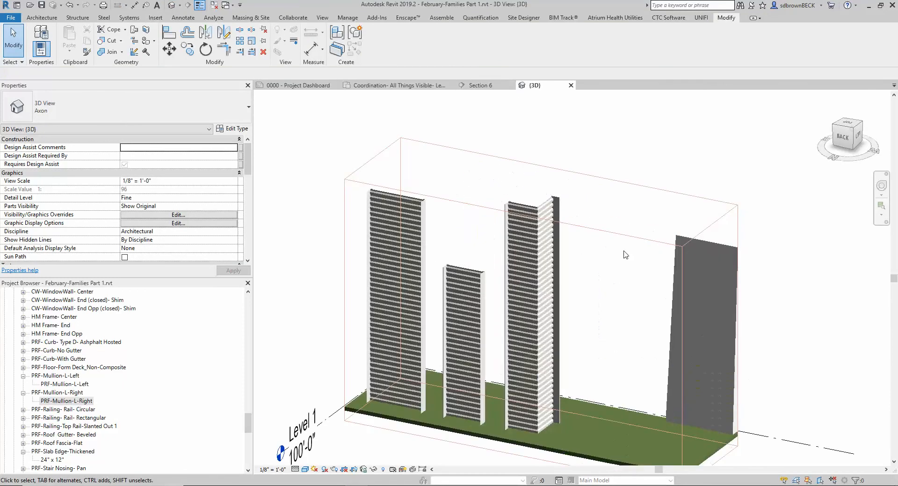
click(638, 235)
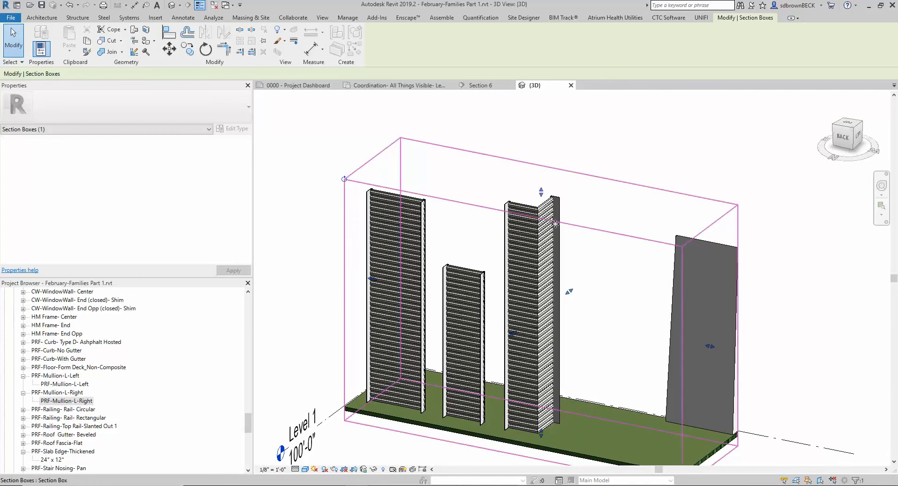
drag(542, 194, 538, 103)
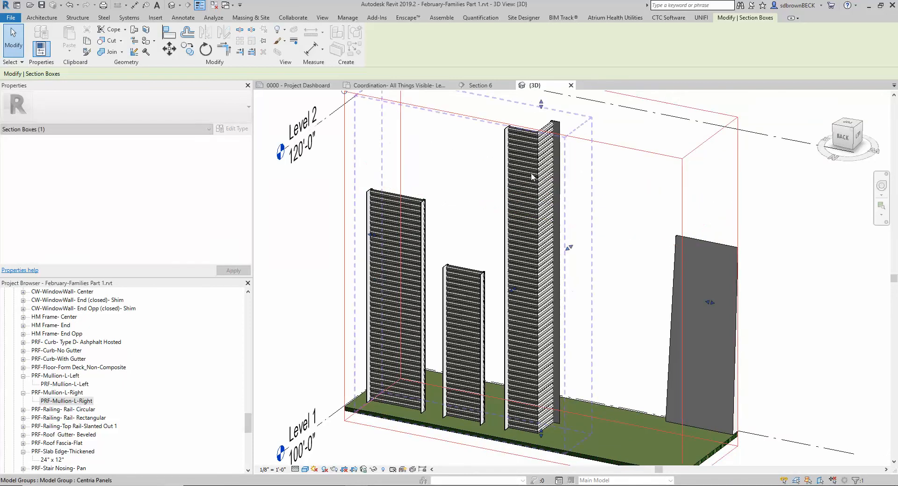
middle_drag(525, 143, 526, 271)
drag(539, 235, 534, 150)
Change the topmost corner panel from Cut Top to the Microseam Outside Horizontal Mitered Corner for CS660 type
scroll(518, 277, up, 2)
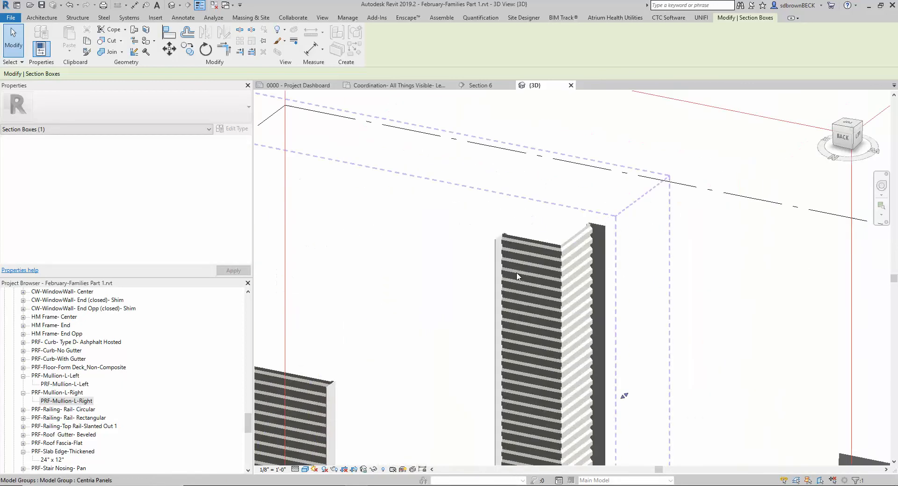
ctrl+click(516, 277)
scroll(514, 267, up, 1)
click(514, 263)
key(Escape)
key(Tab)
click(518, 262)
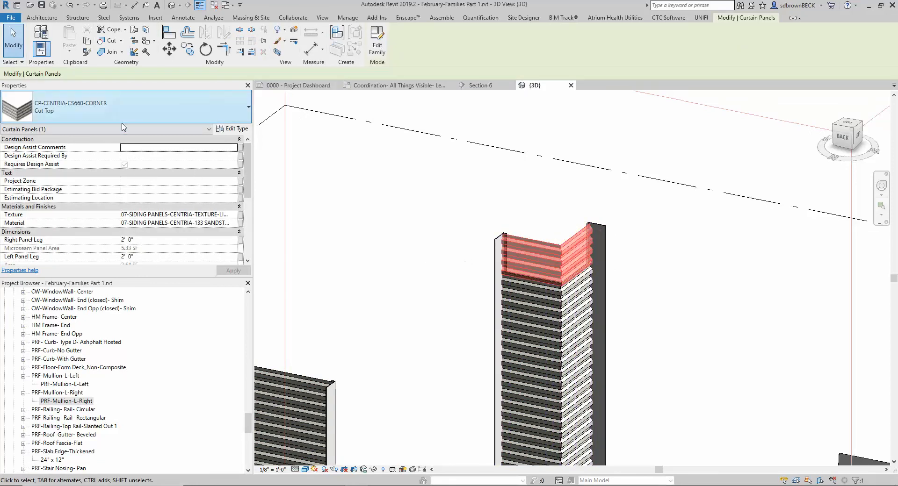
click(49, 118)
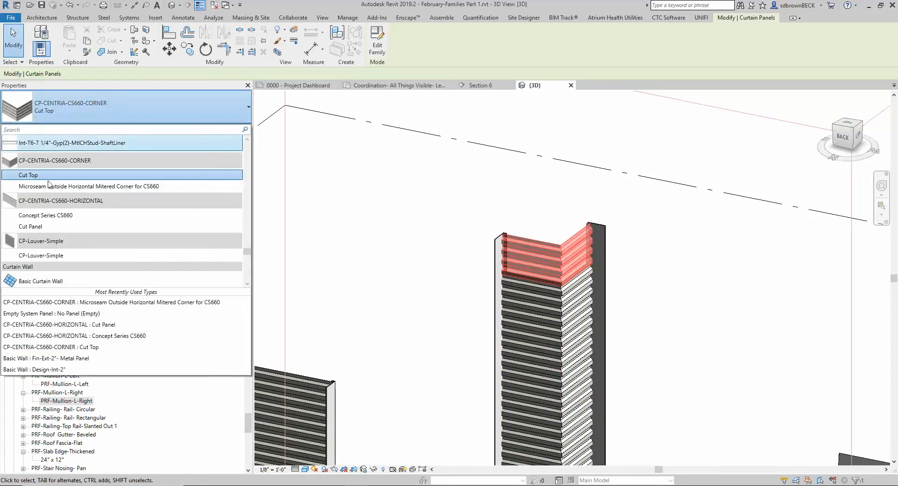
click(48, 187)
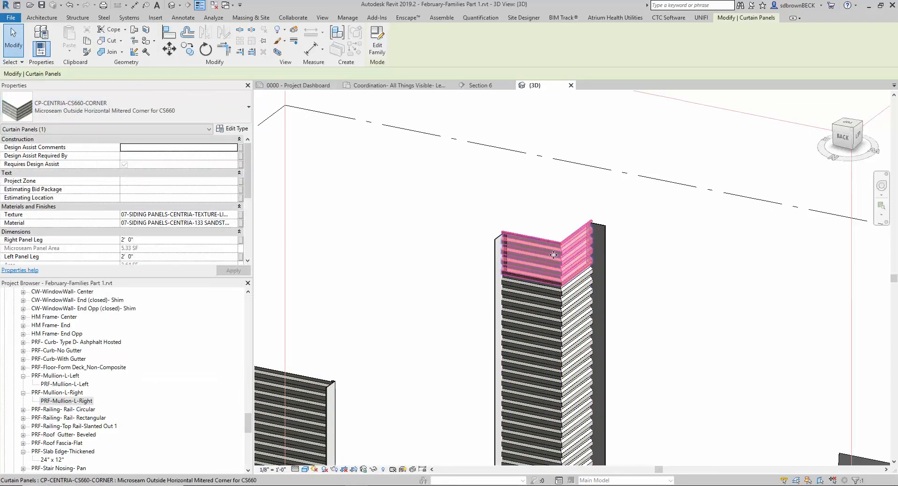
click(407, 288)
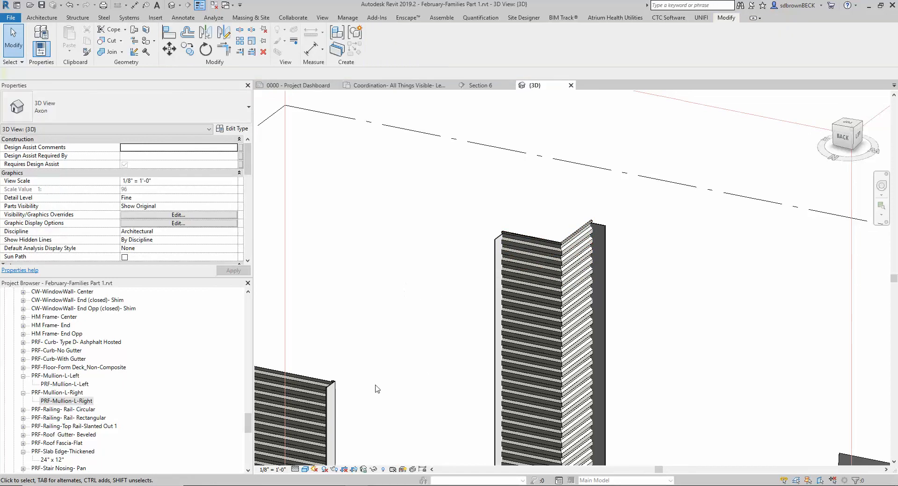